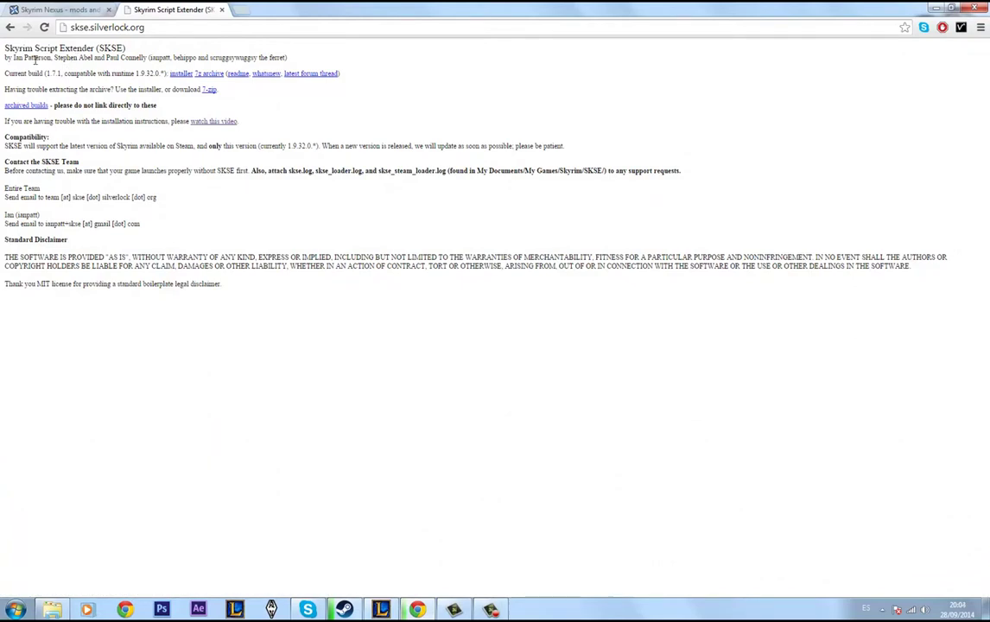
Step: Download the current SKSE build as a 7z archive and extract its skse_1_07_01 folder to the desktop
left_click(206, 78)
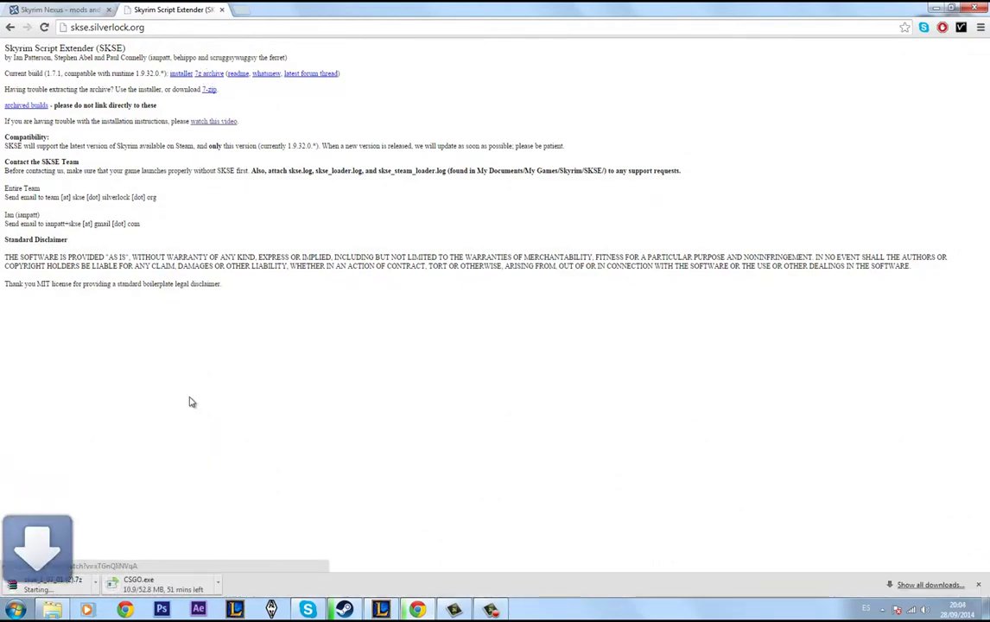
left_click(69, 585)
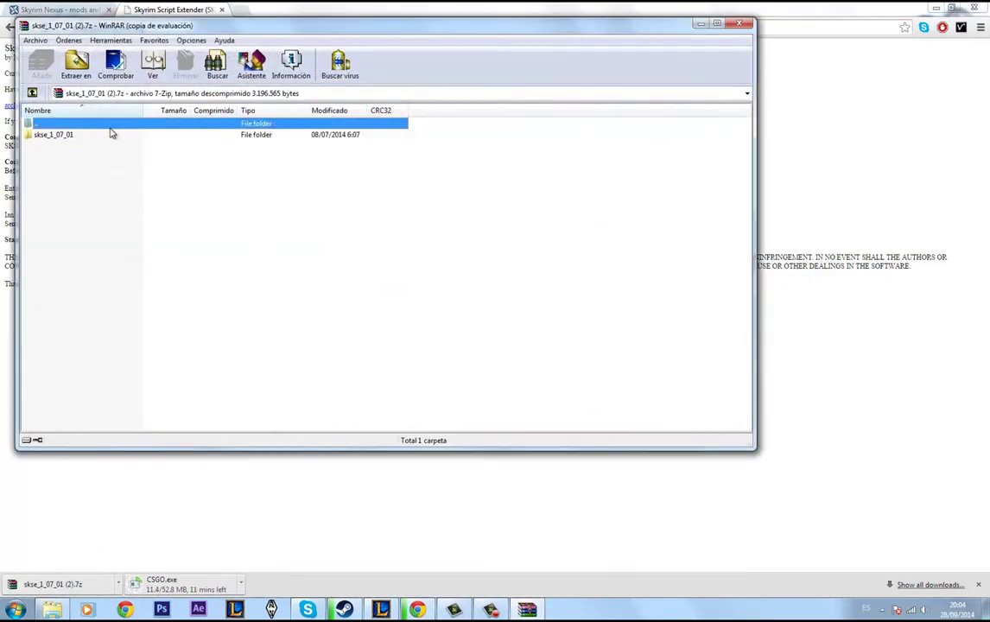
left_click(102, 137)
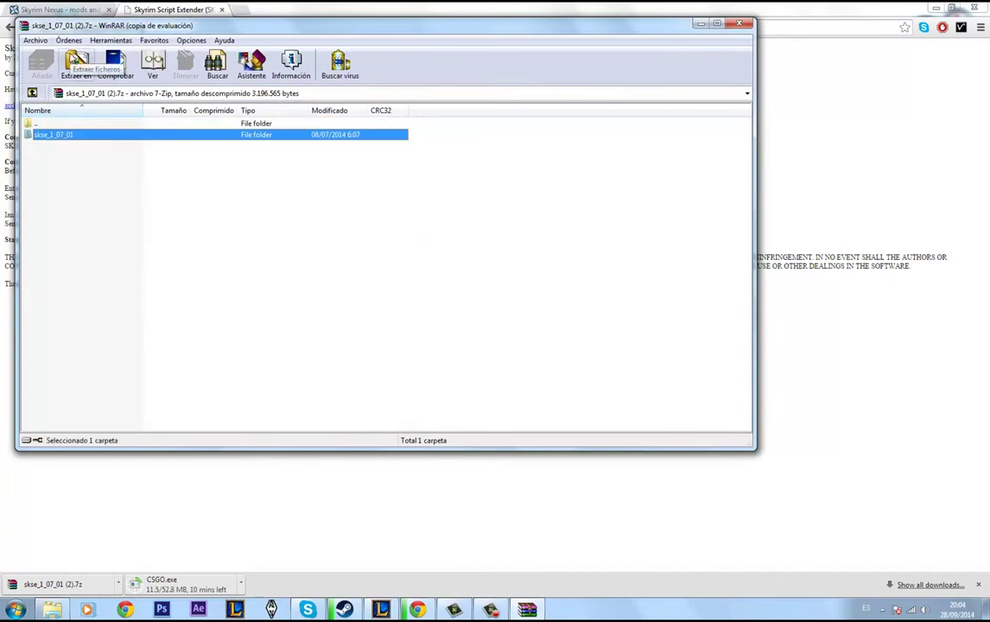
left_click(76, 62)
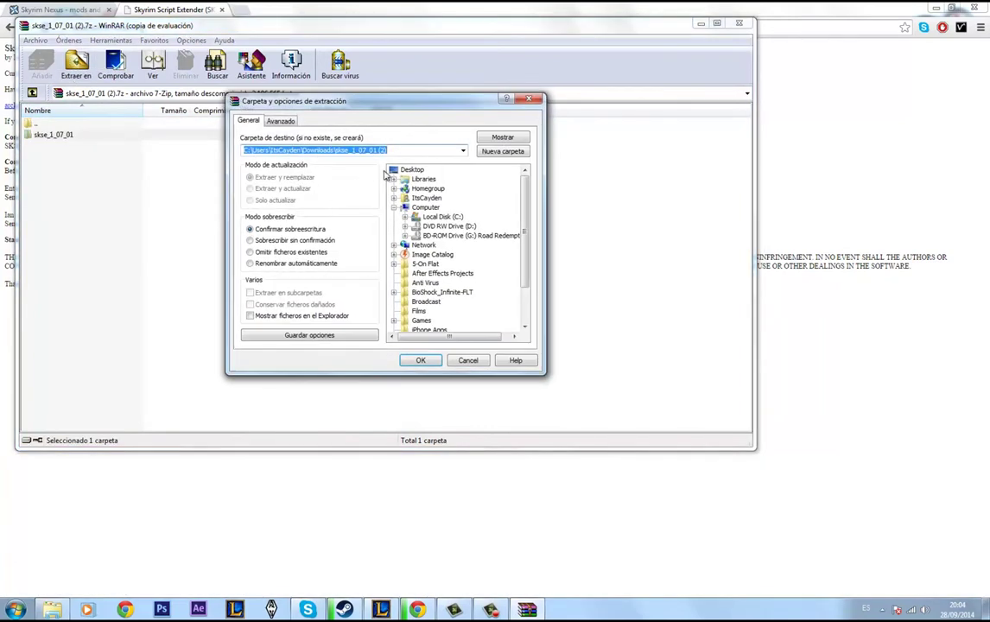
left_click(420, 359)
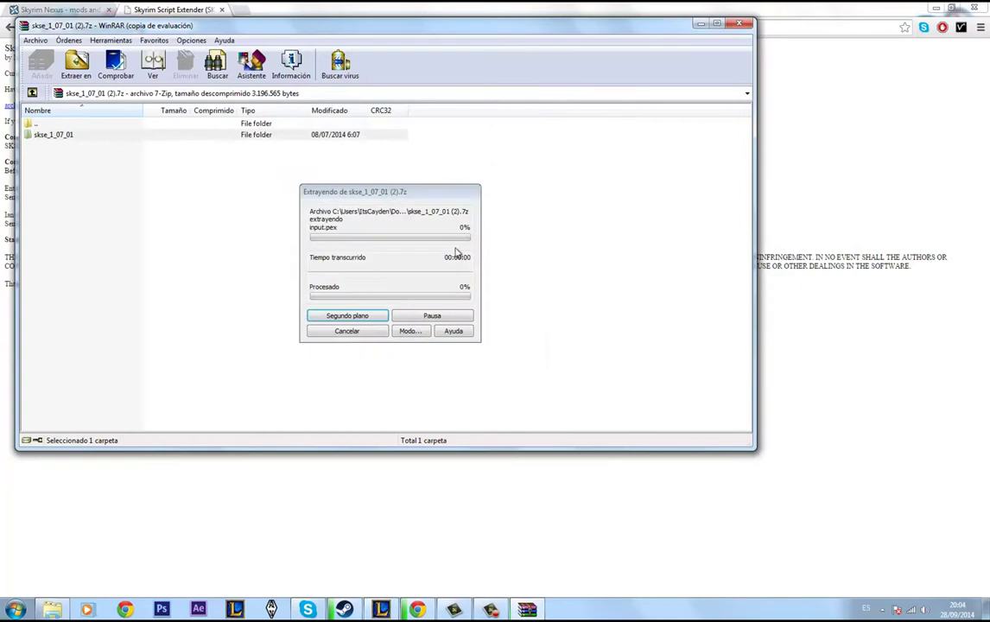
left_click(739, 23)
key("super+d")
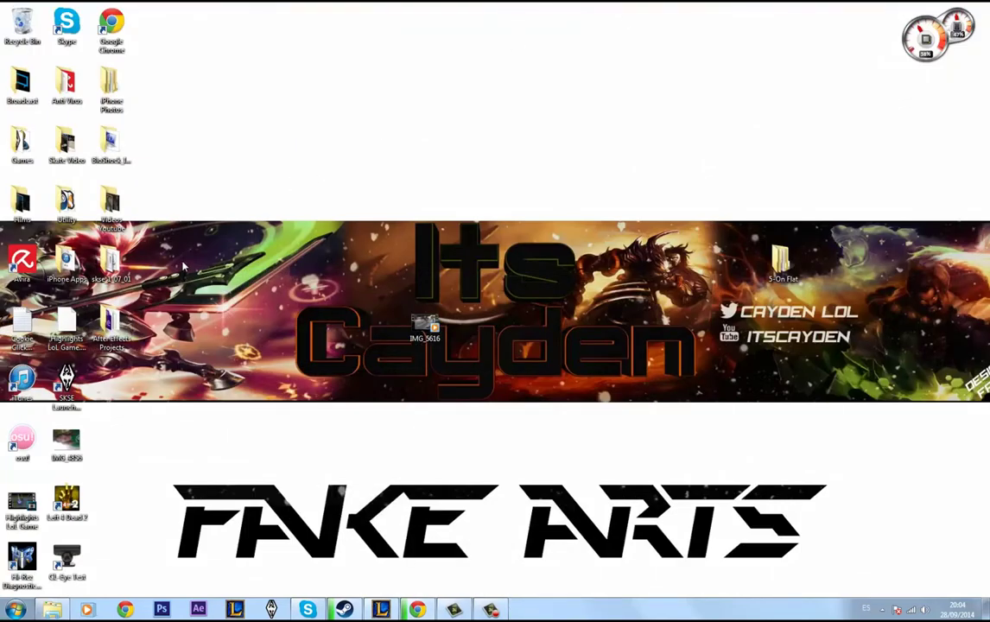
Step: Move the extracted skse_1_07_01 folder to a free spot on the desktop and open it
mouse_move(104, 246)
left_mouse_down()
mouse_move(388, 276)
mouse_move(374, 313)
mouse_move(195, 186)
mouse_move(110, 260)
left_mouse_up()
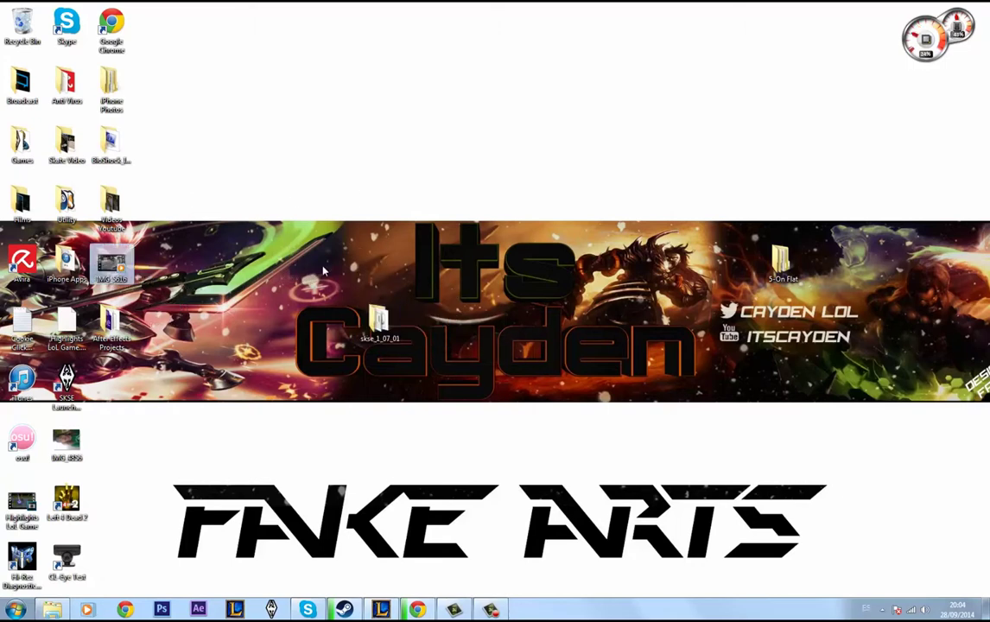
left_click_drag(379, 320, 423, 262)
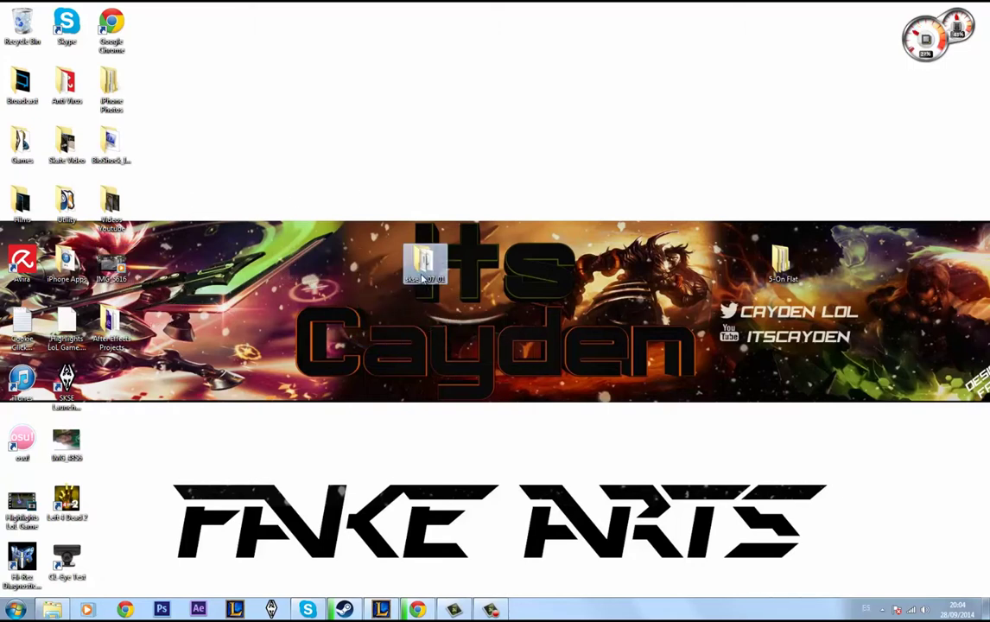
double_click(426, 262)
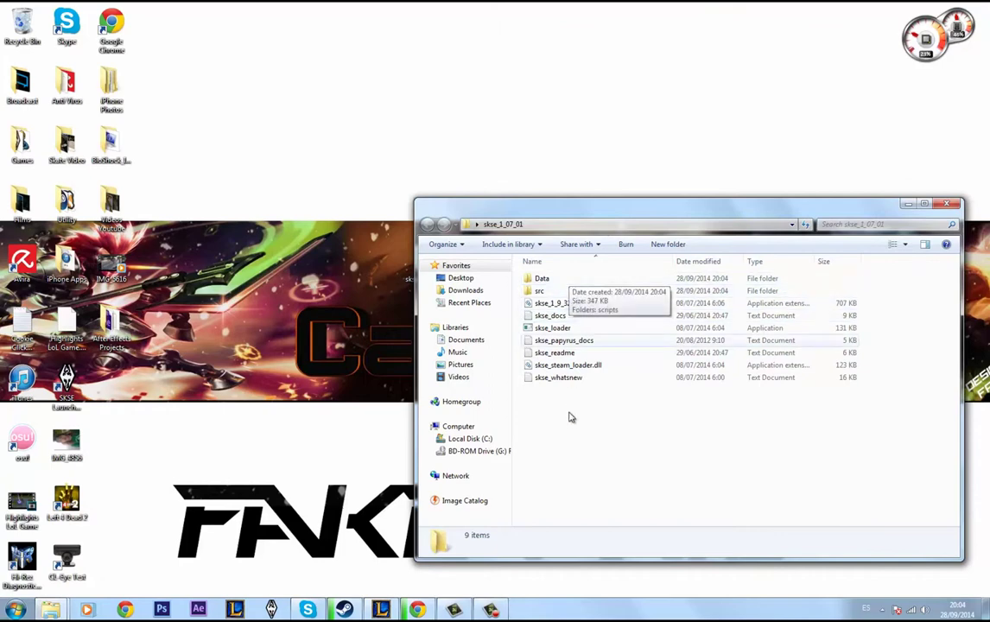
mouse_move(569, 417)
left_mouse_down()
mouse_move(571, 303)
mouse_move(570, 415)
left_mouse_up()
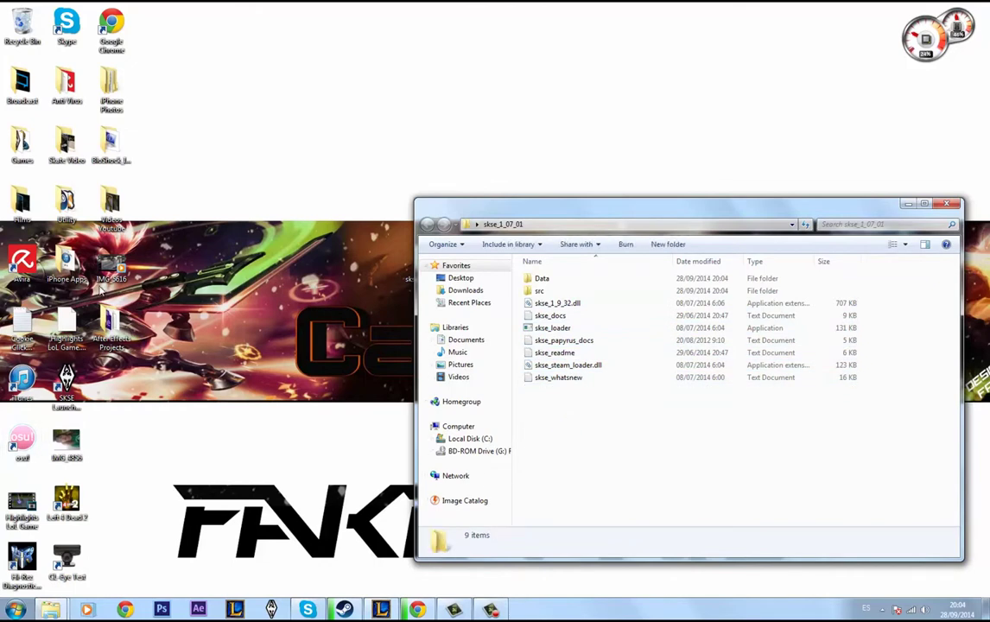
Step: Open the Skyrim installation folder through the file location of the Play The Elder Scrolls V Skyrim shortcut in the Games folder
double_click(21, 143)
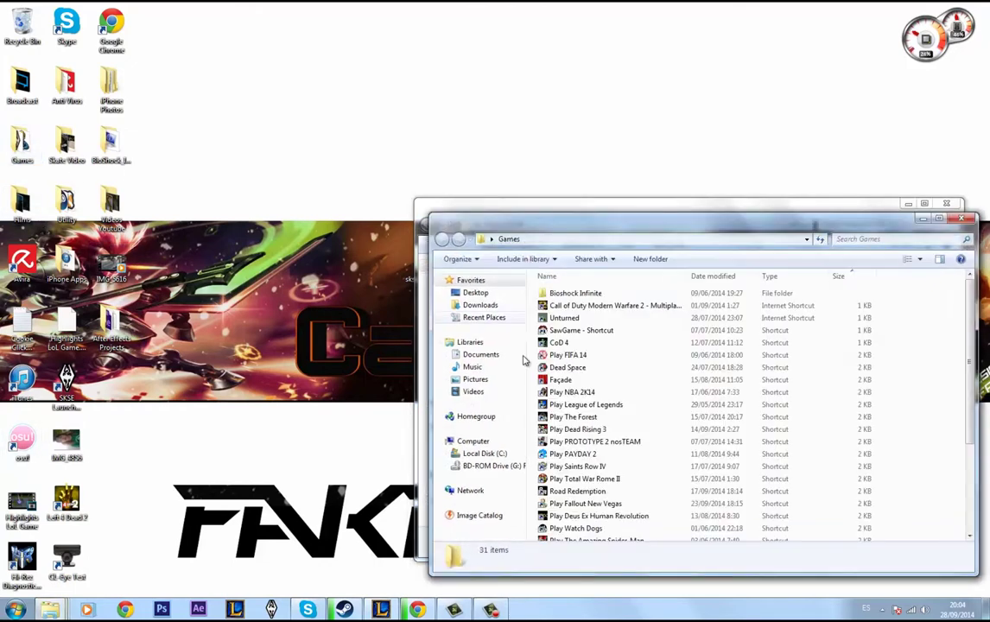
scroll(630, 352, "down", 4)
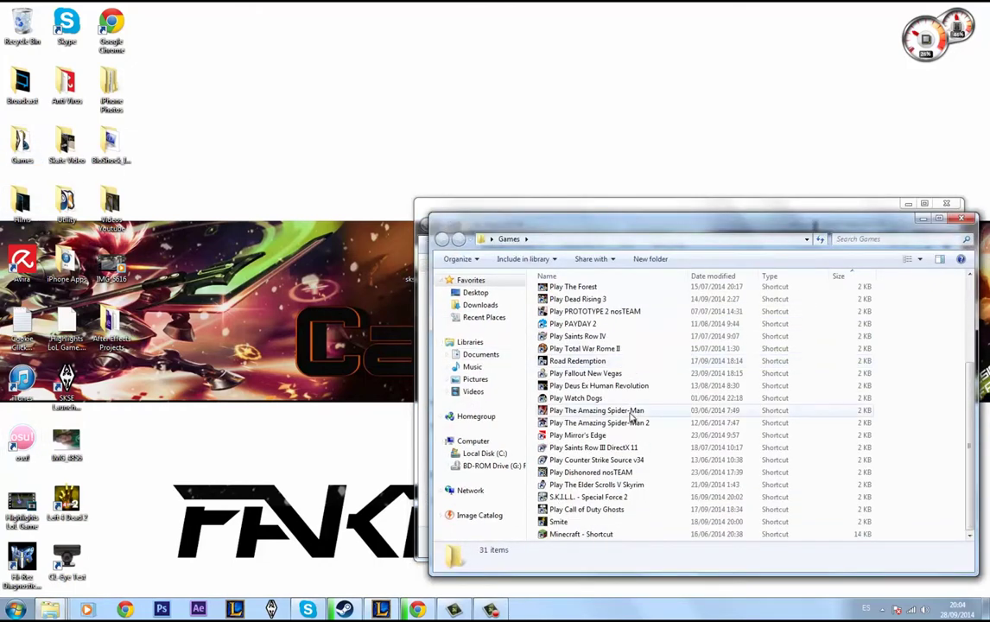
left_click(579, 486)
right_click(590, 486)
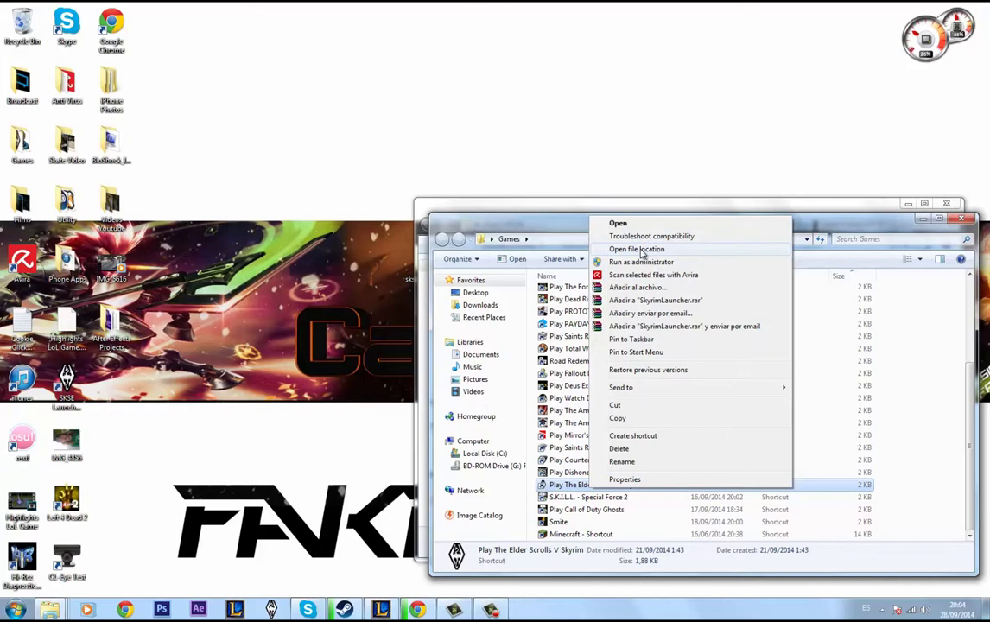
left_click(642, 249)
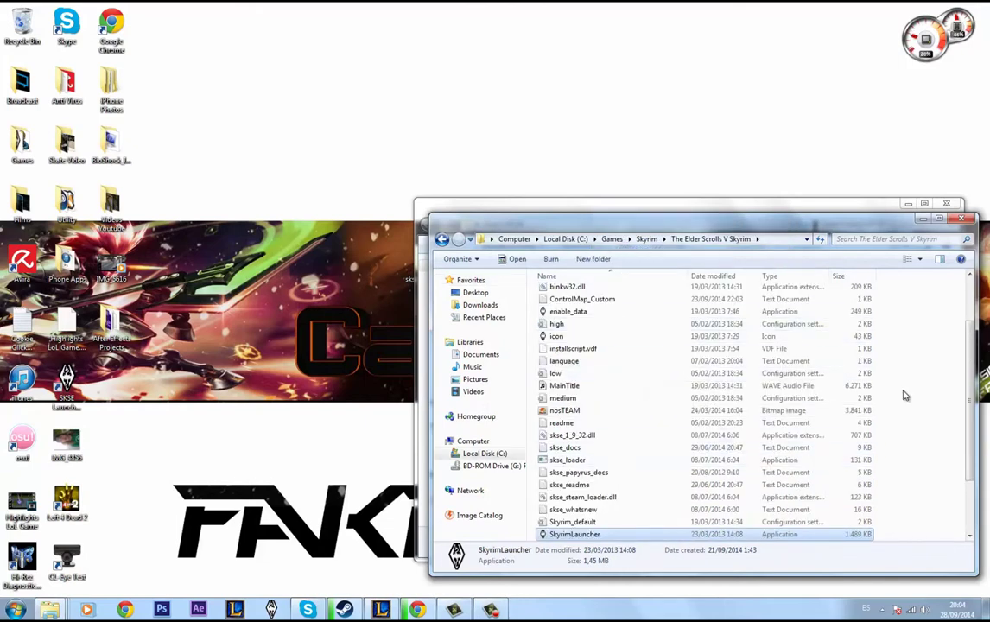
scroll(906, 385, "up", 2)
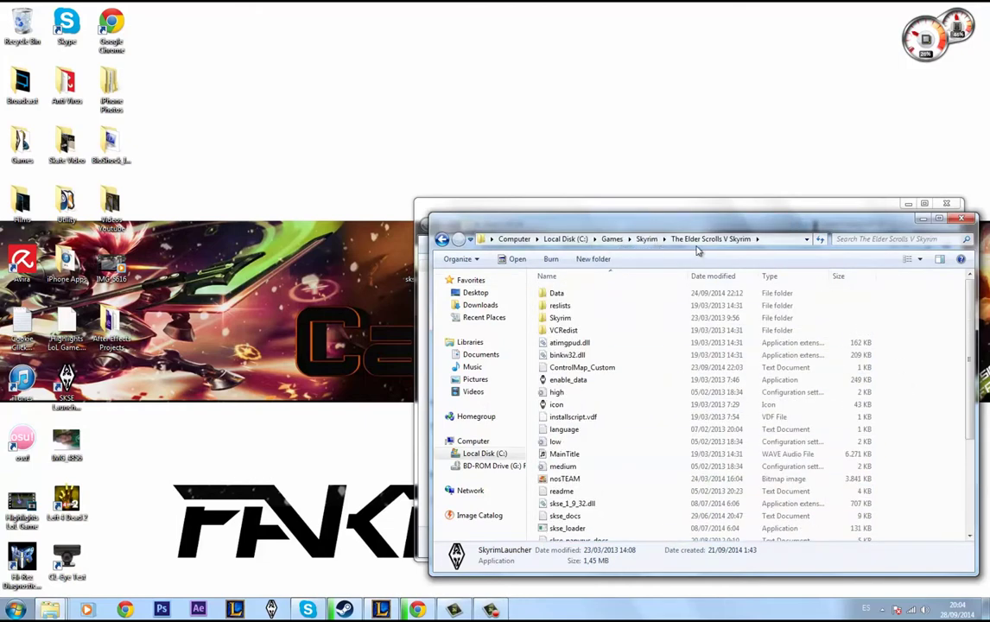
scroll(640, 362, "down", 4)
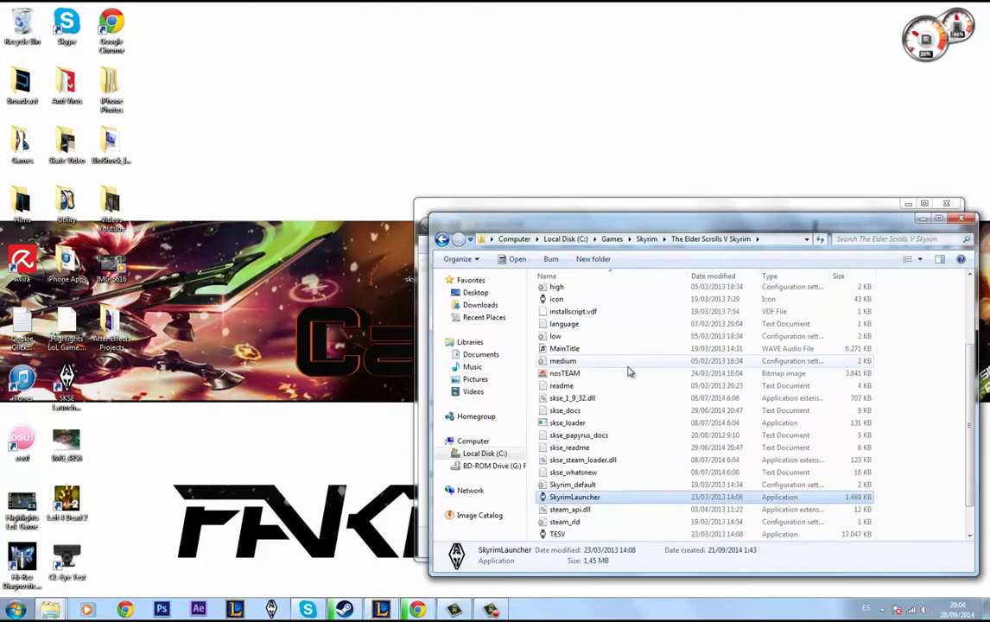
scroll(630, 369, "down", 1)
Step: Move the seven loose SKSE files from skse_1_07_01 into The Elder Scrolls V Skyrim folder, replacing the existing copies for all conflicts
left_click_drag(734, 226, 317, 120)
left_click_drag(694, 214, 778, 170)
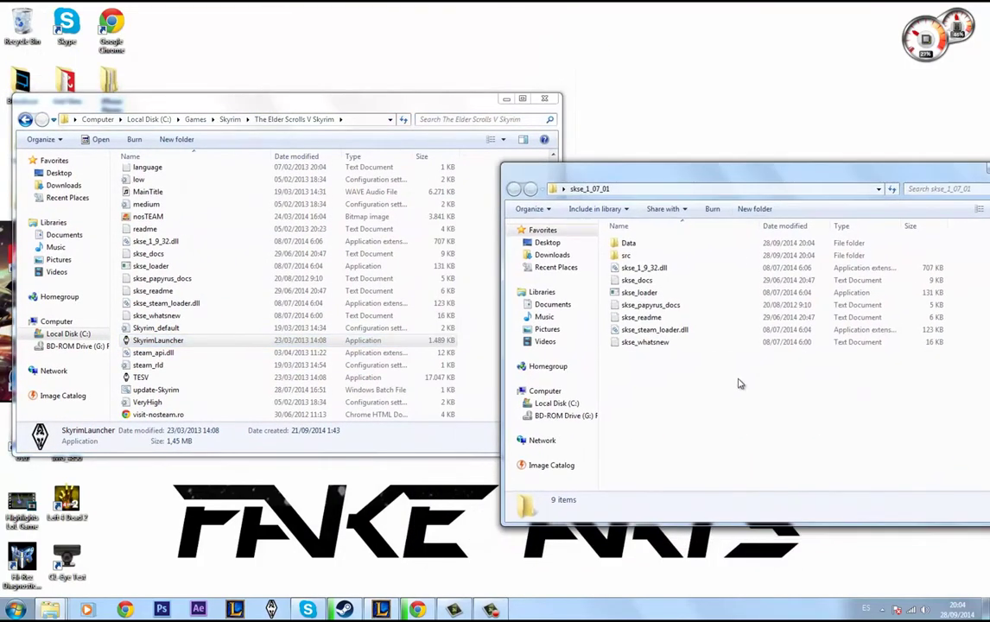
left_click_drag(739, 383, 240, 318)
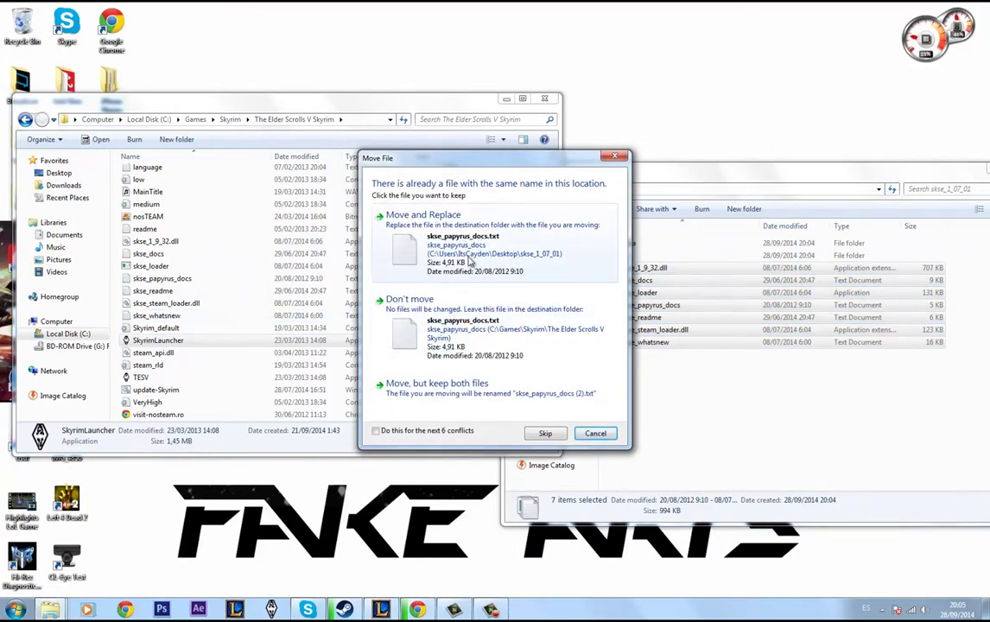
left_click(375, 431)
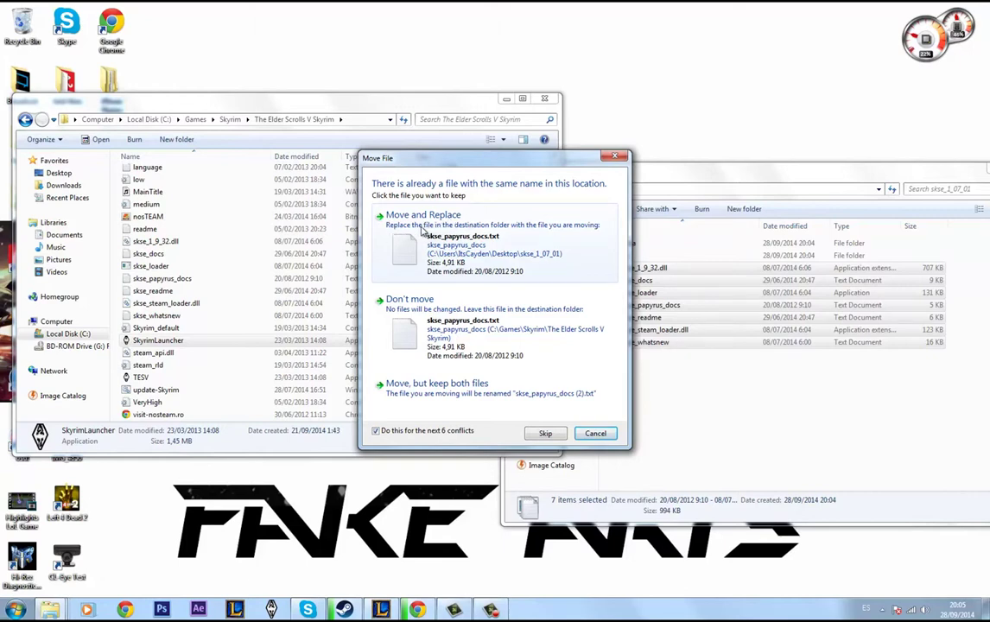
left_click(456, 239)
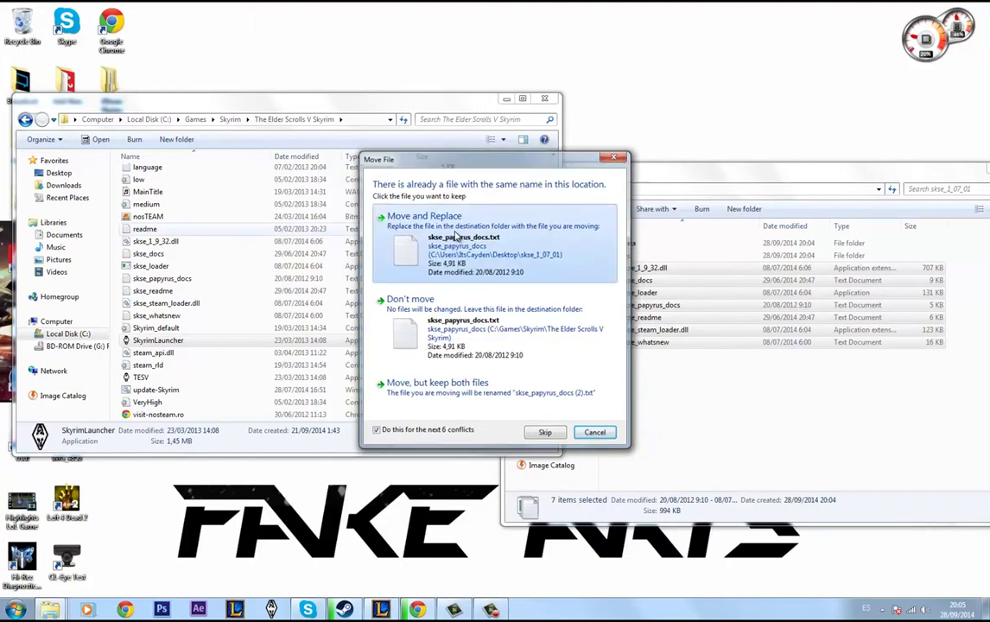
left_click(514, 260)
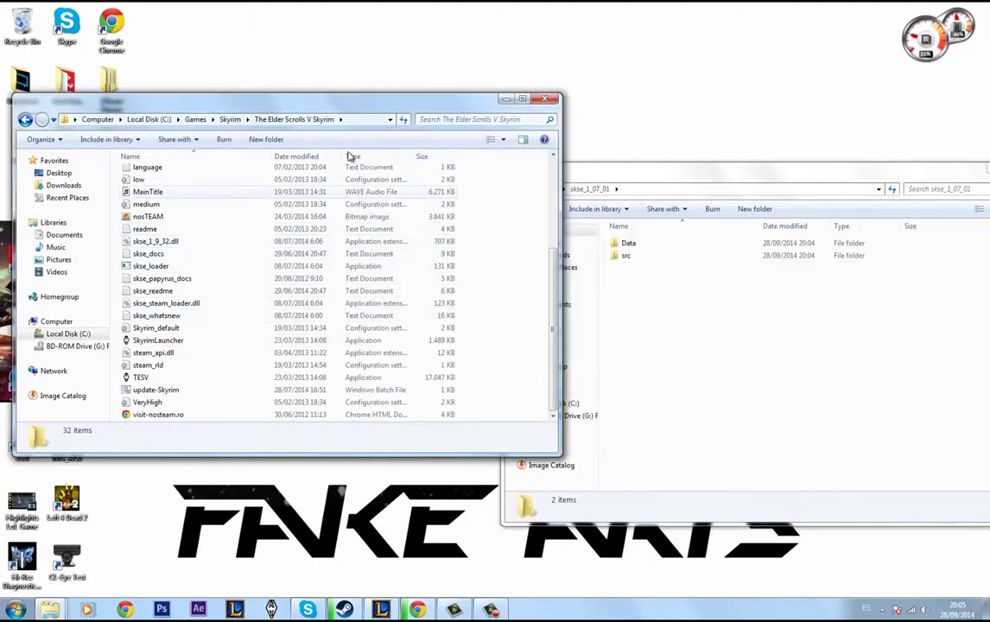
Step: Copy everything inside the Data\scripts folder of skse_1_07_01
left_click_drag(352, 110, 531, 191)
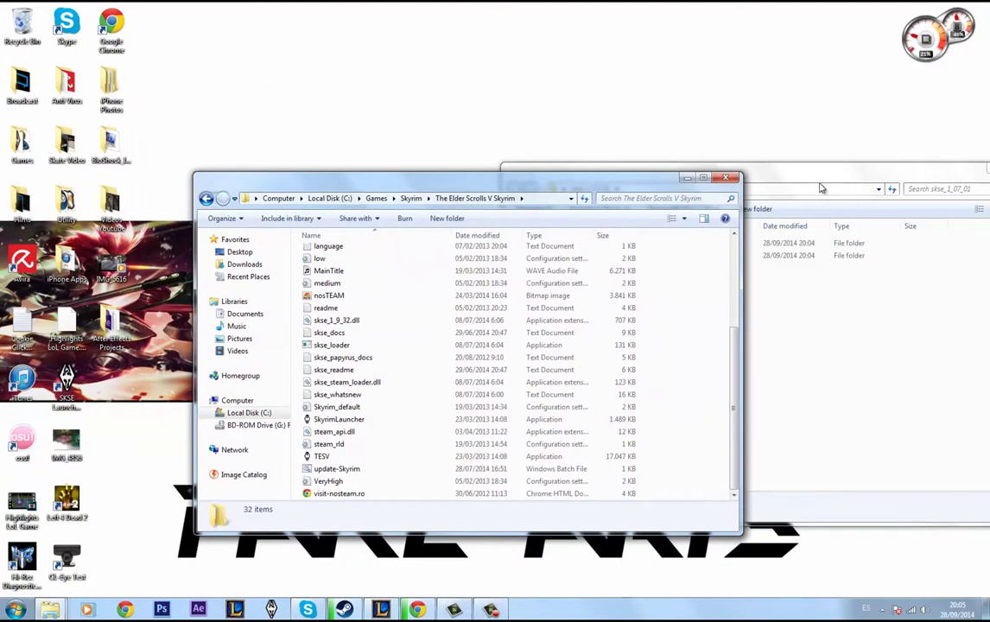
left_click_drag(810, 175, 722, 199)
left_click(357, 307)
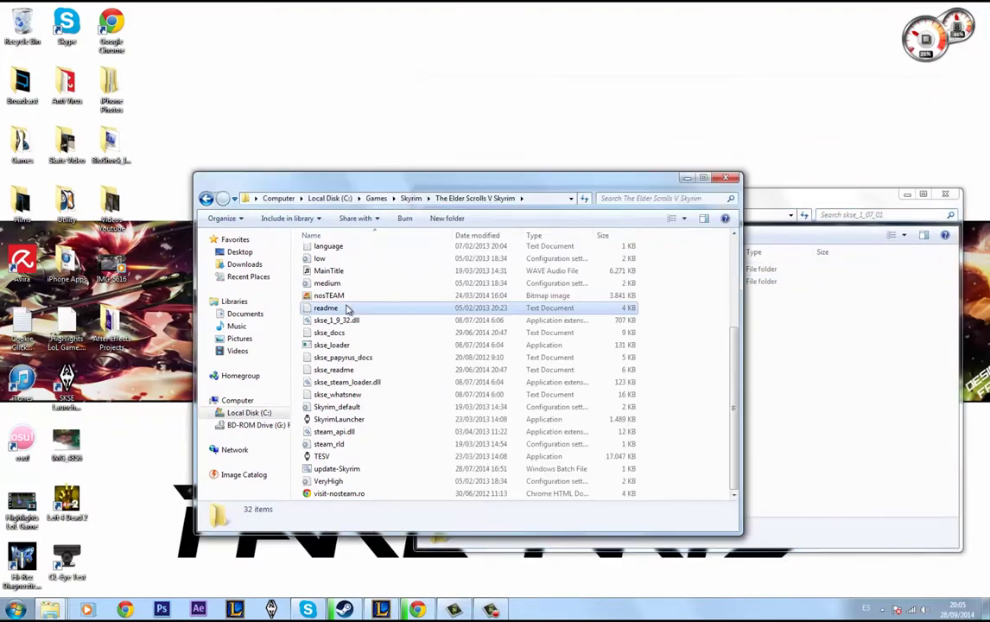
scroll(378, 308, "up", 4)
left_click(801, 210)
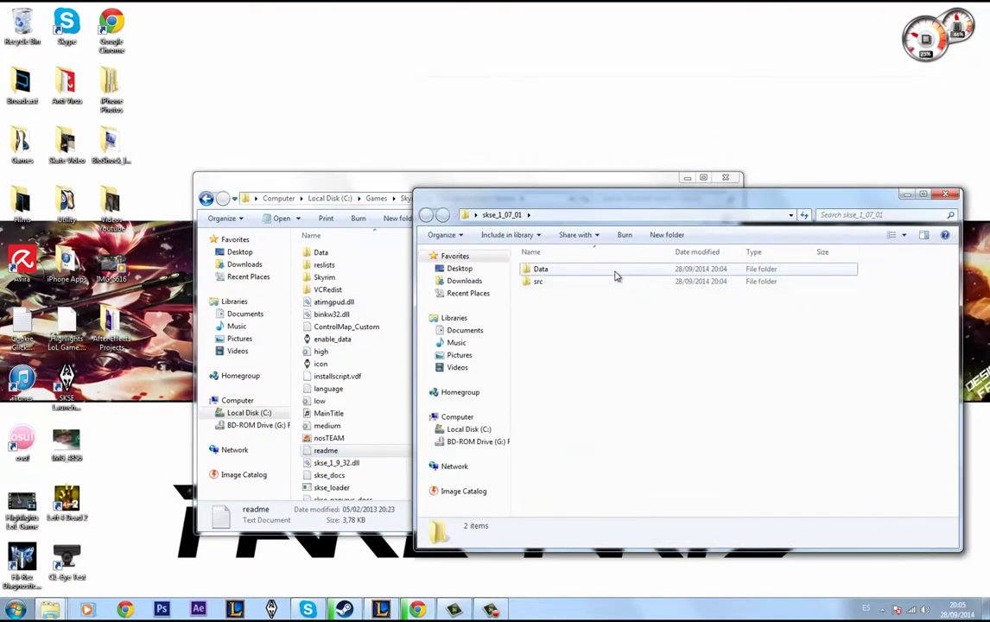
double_click(614, 270)
double_click(590, 275)
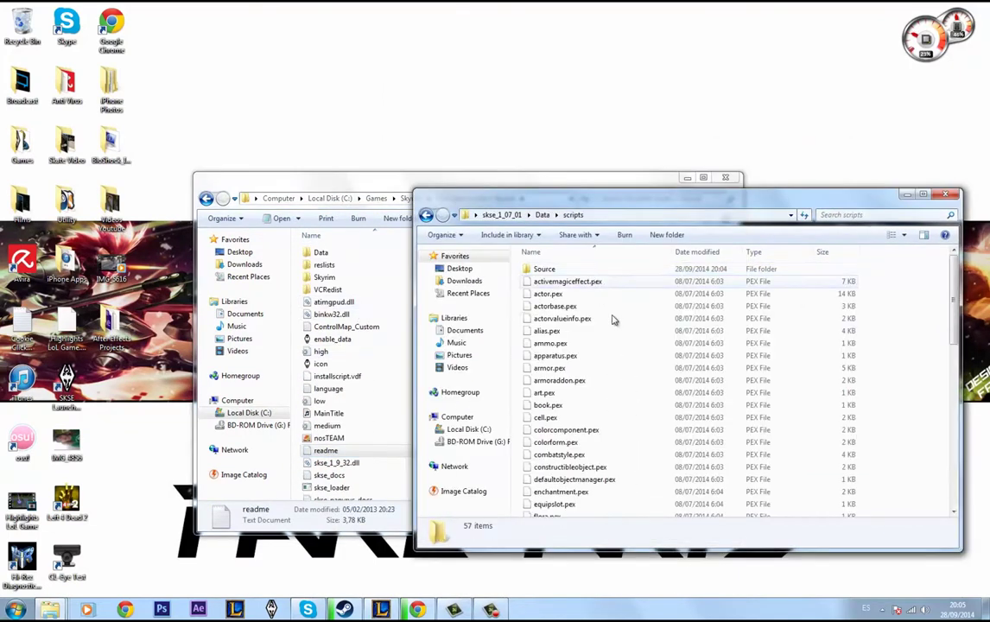
scroll(612, 320, "down", 12)
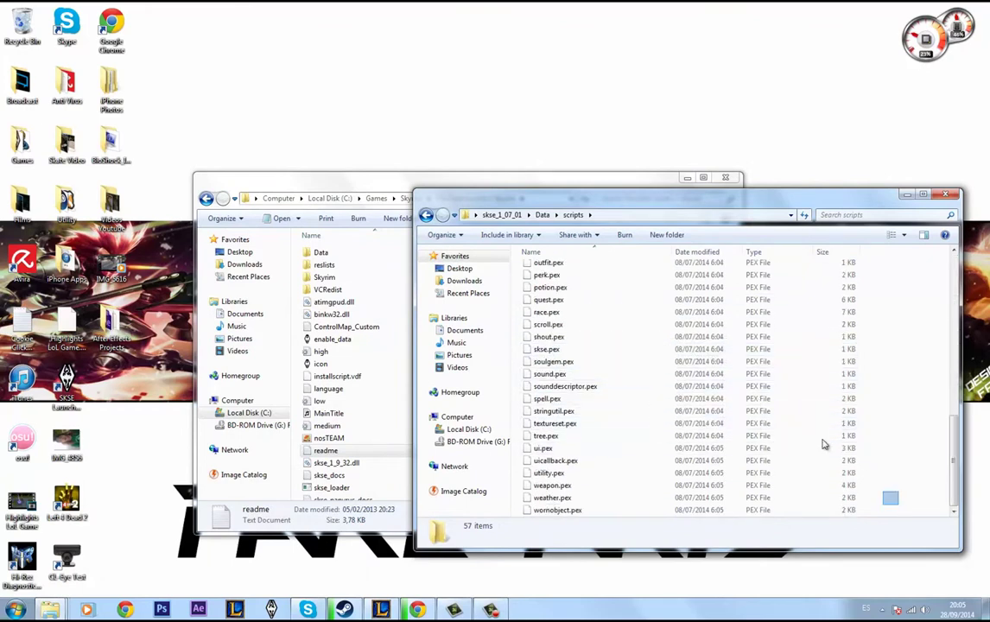
key("ctrl+a")
scroll(735, 389, "up", 12)
right_click(579, 311)
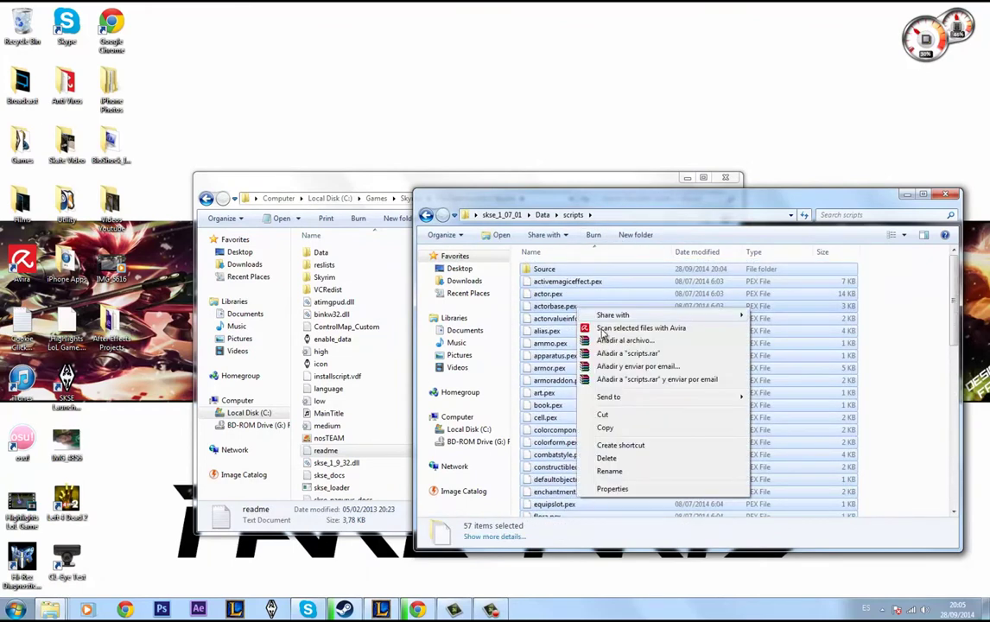
left_click(621, 427)
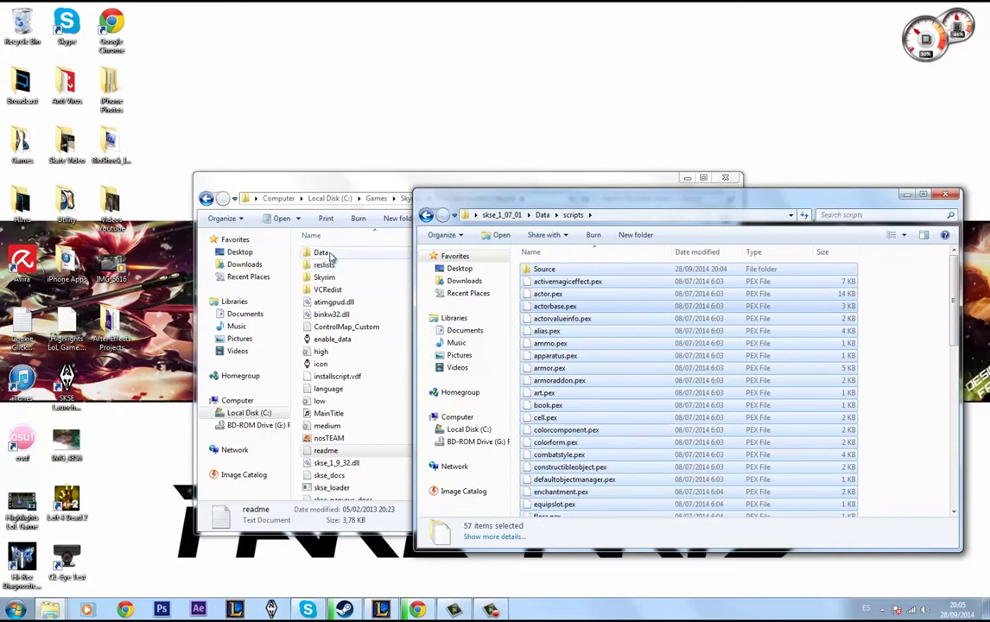
Step: Open the Data\scripts folder of the Skyrim installation and look through its files
double_click(321, 253)
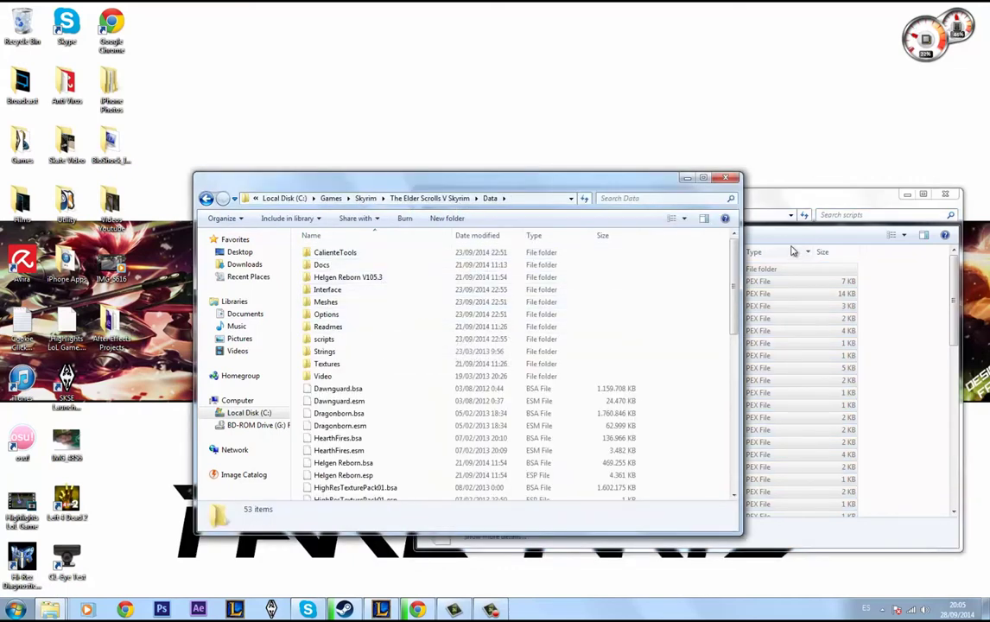
left_click(812, 206)
left_click(375, 183)
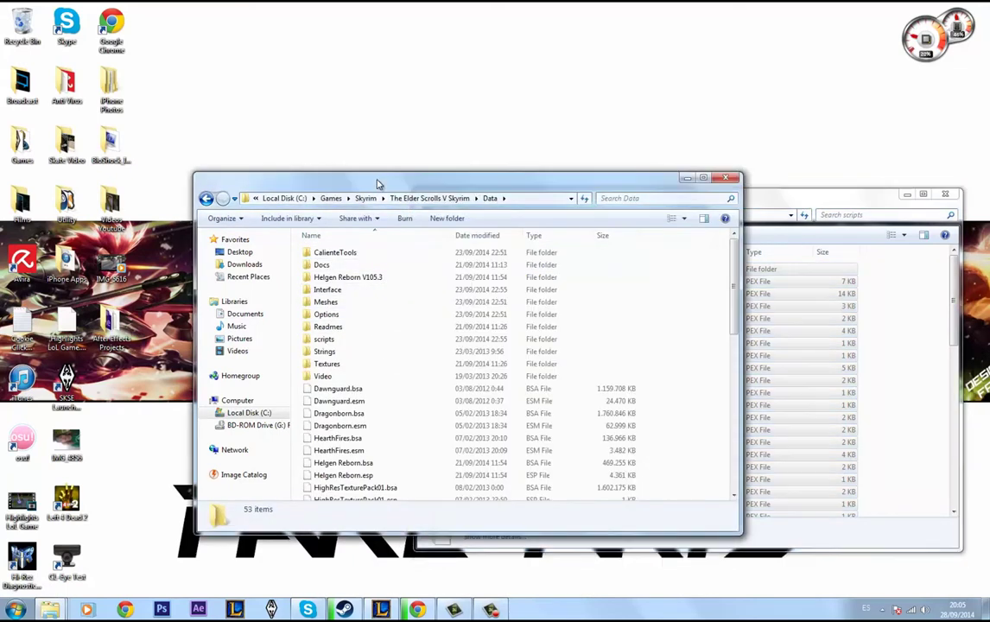
double_click(324, 339)
scroll(459, 376, "down", 12)
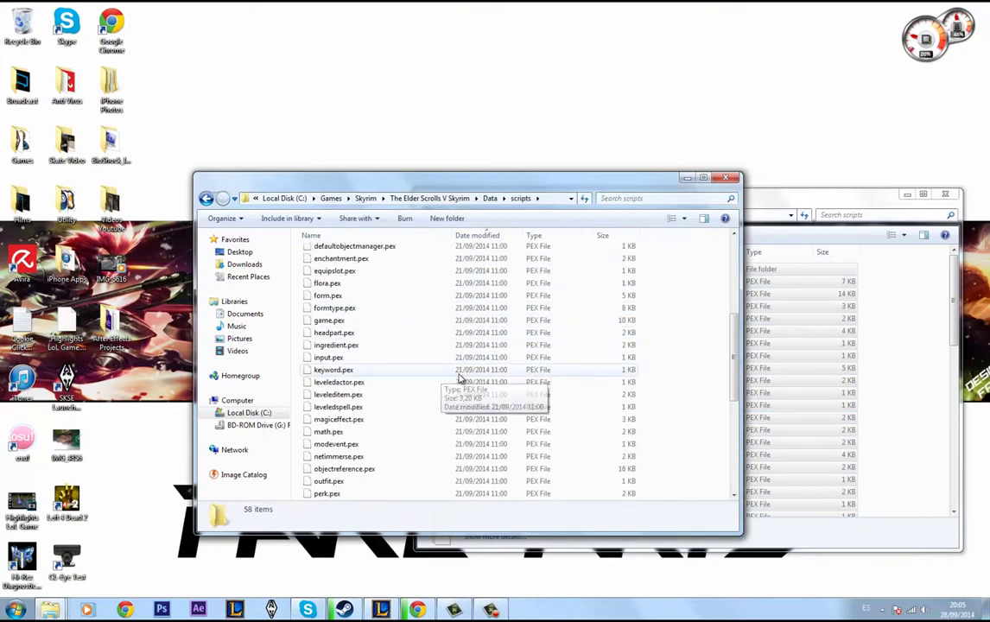
scroll(471, 387, "up", 12)
scroll(484, 378, "up", 1)
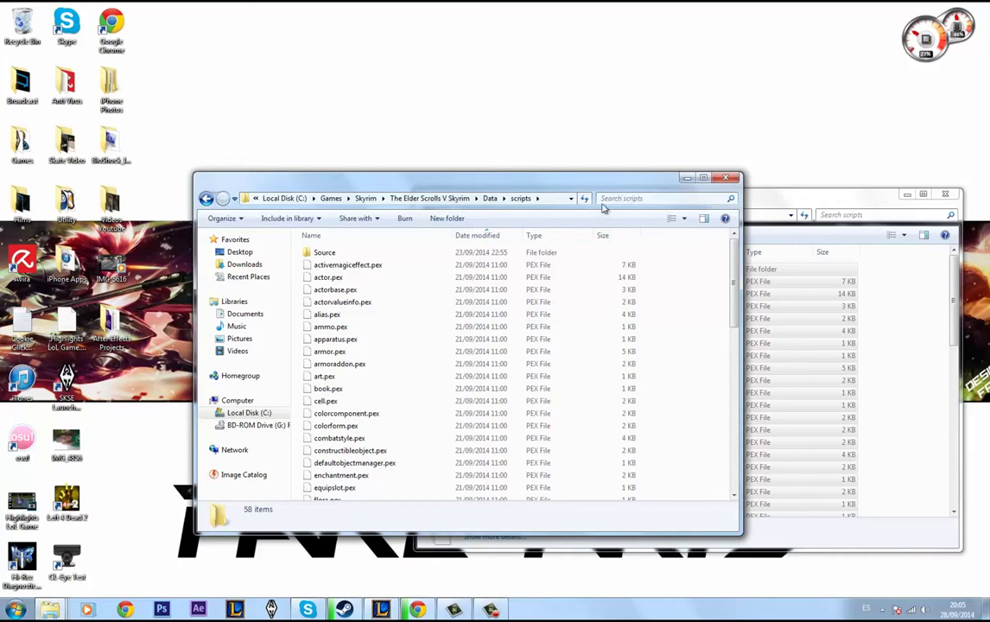
Step: Return to the top level of the skse_1_07_01 folder and compress its Data folder into Data.rar
left_click(830, 208)
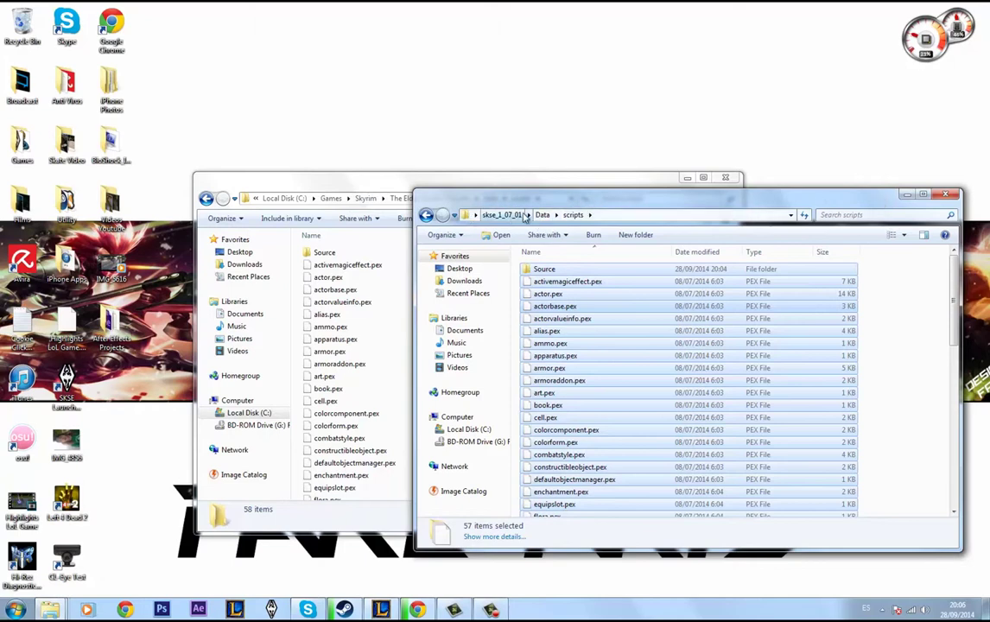
left_click(541, 214)
left_click(501, 214)
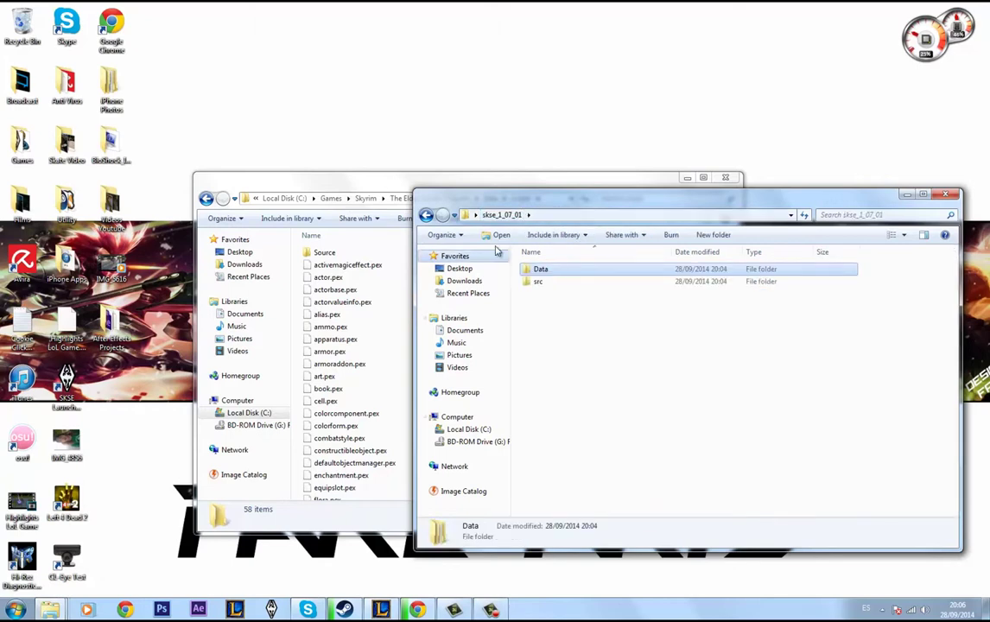
right_click(563, 277)
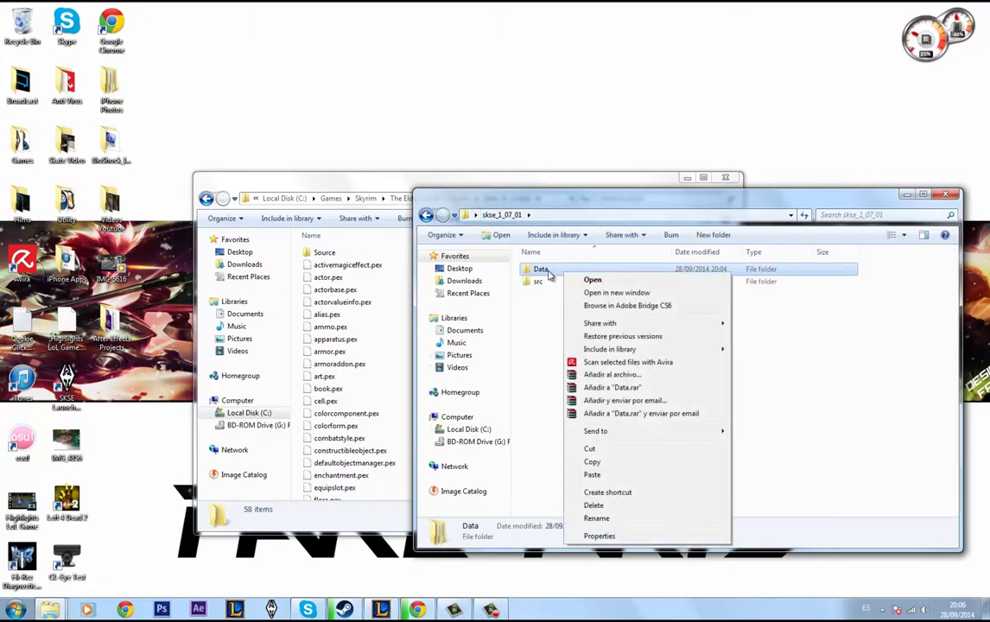
left_click(548, 304)
right_click(553, 270)
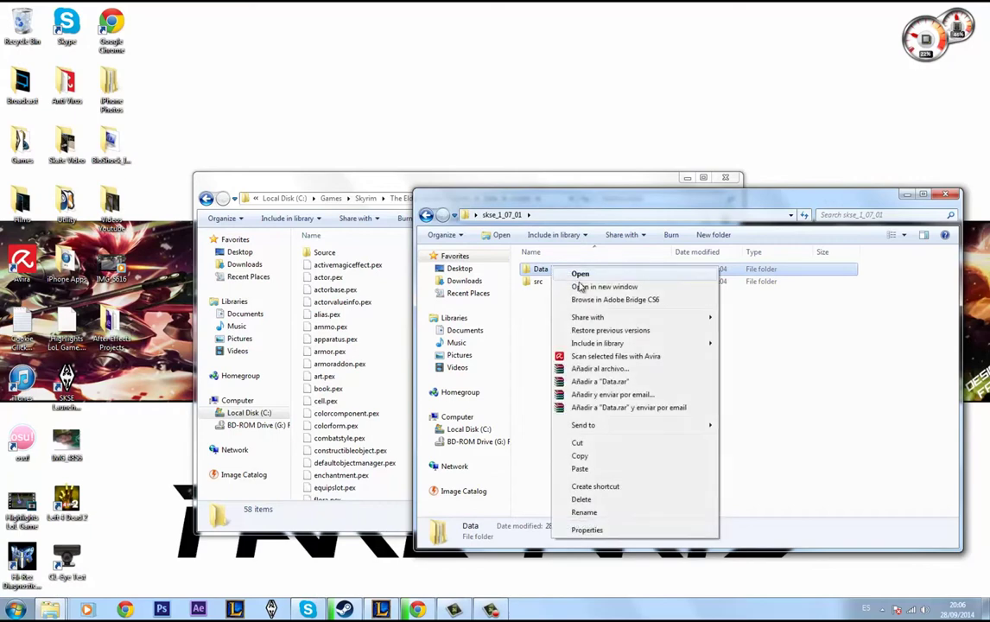
left_click(619, 383)
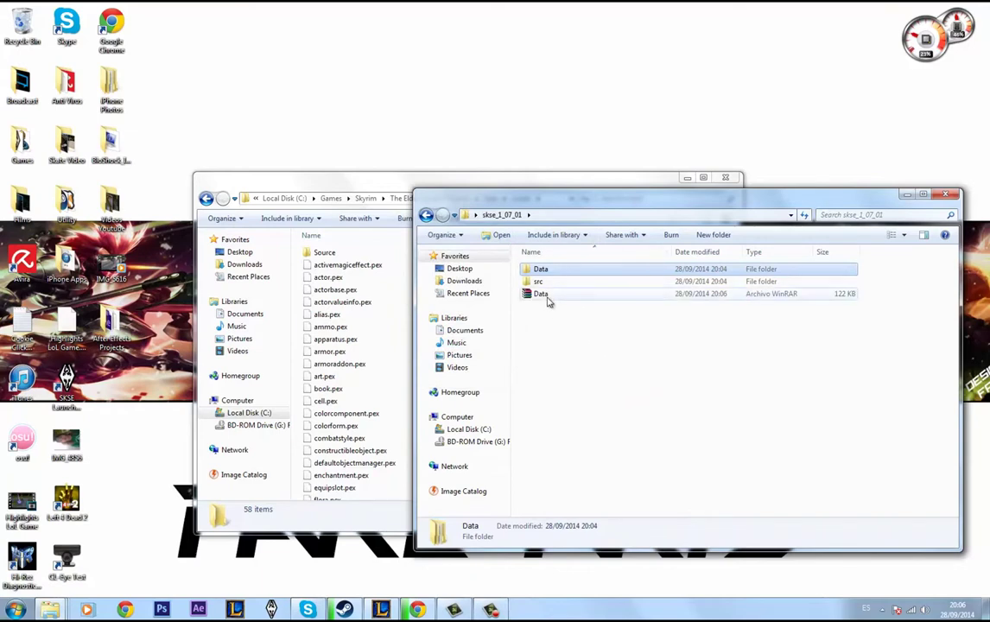
left_click(548, 295)
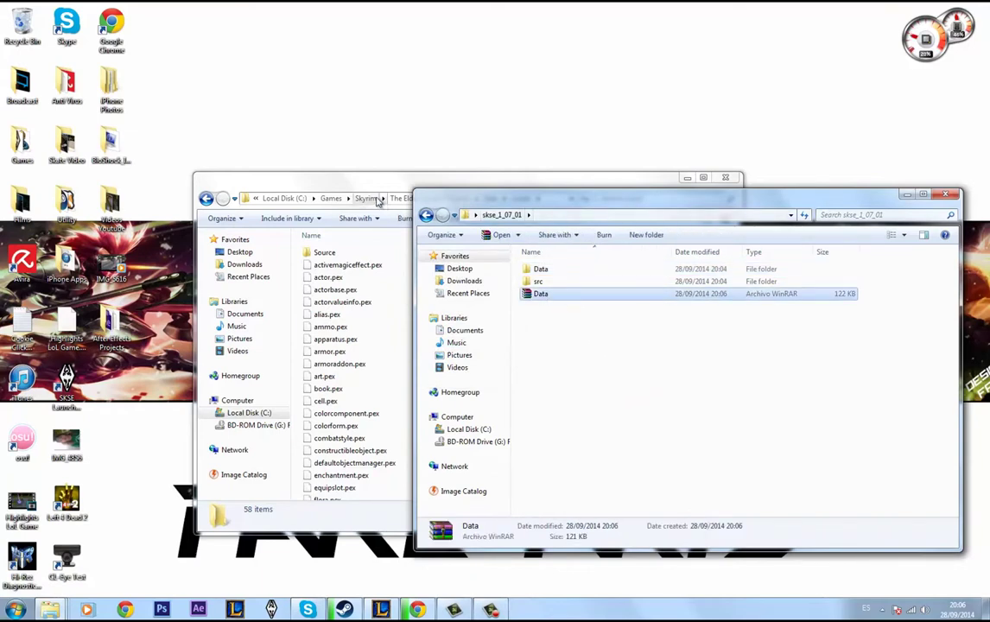
left_click(16, 610)
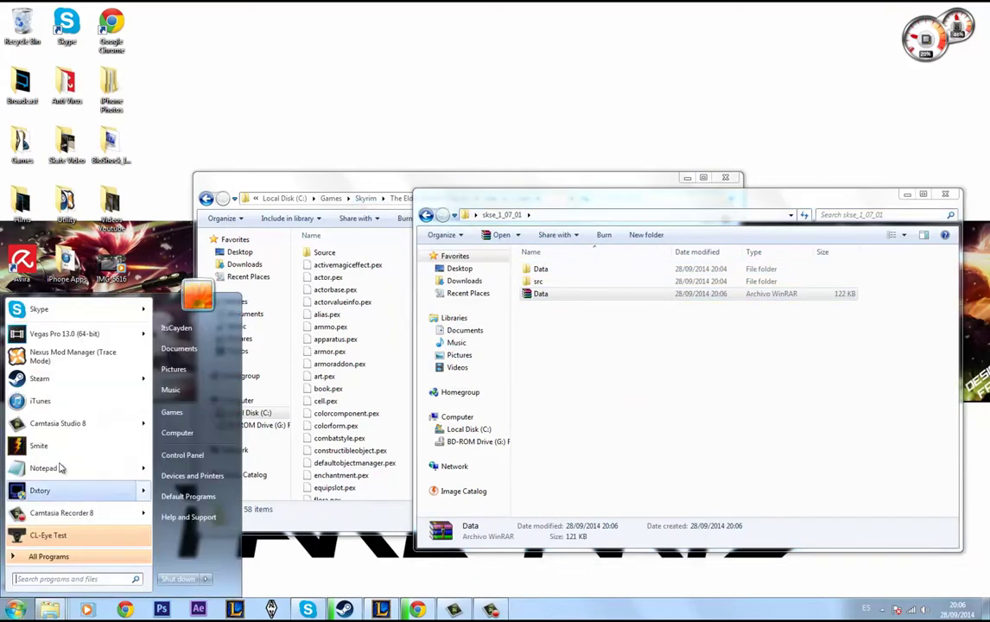
left_click(61, 370)
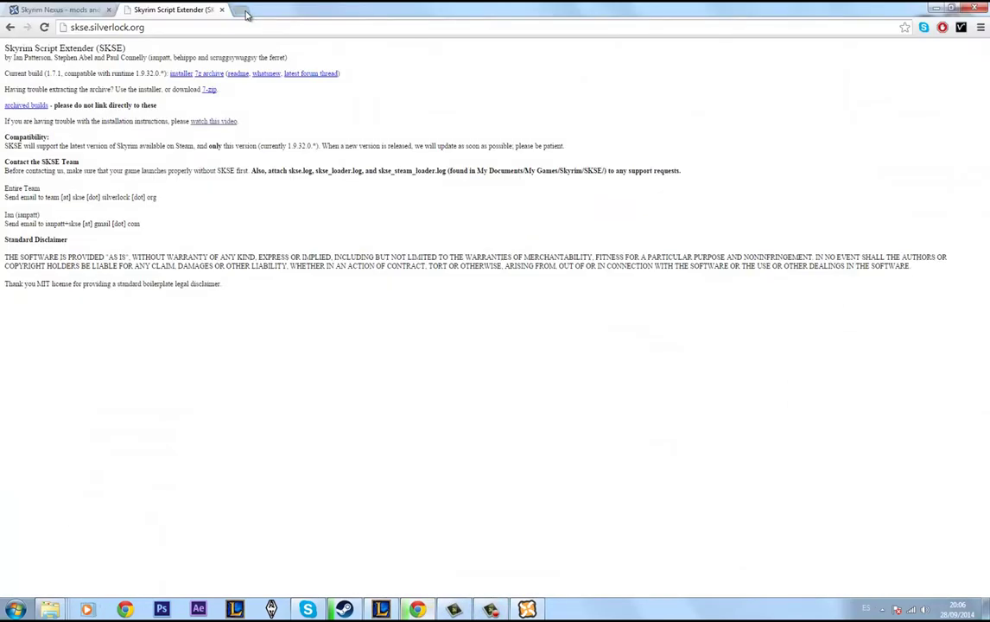
left_click(246, 14)
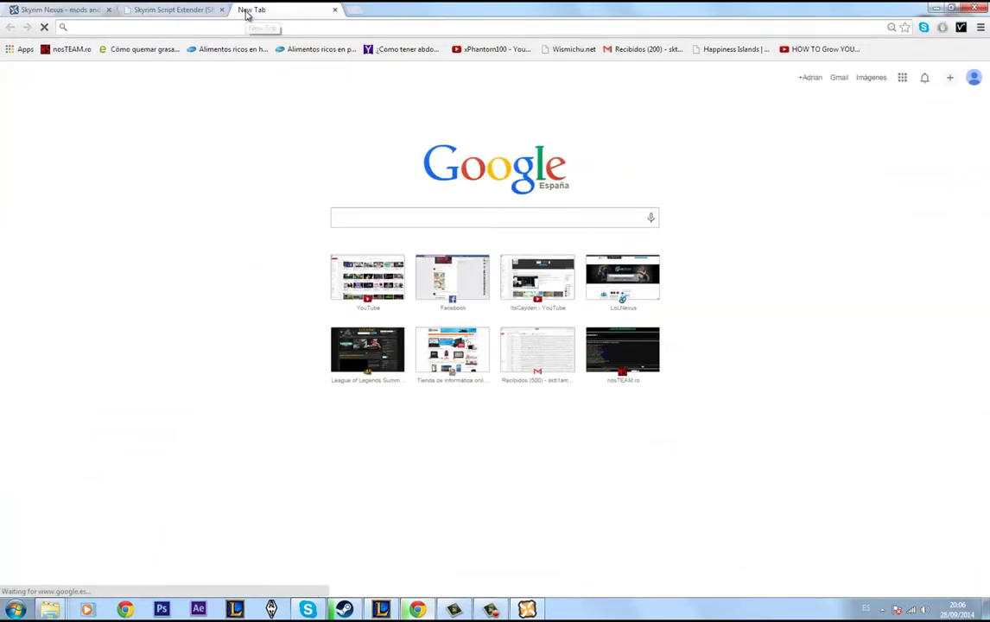
type("nexusmods.com")
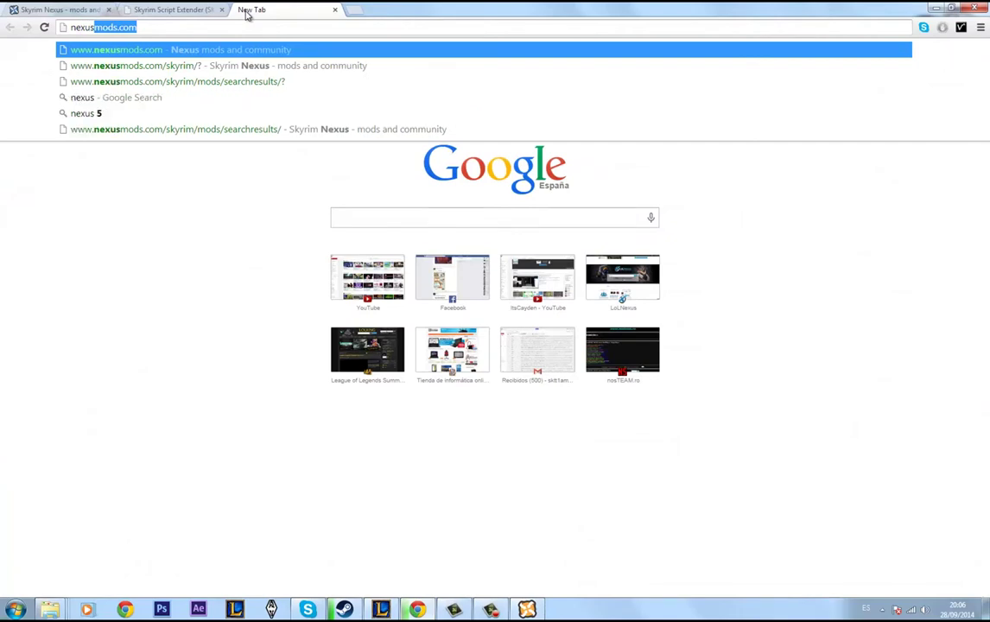
key("Down")
key("Return")
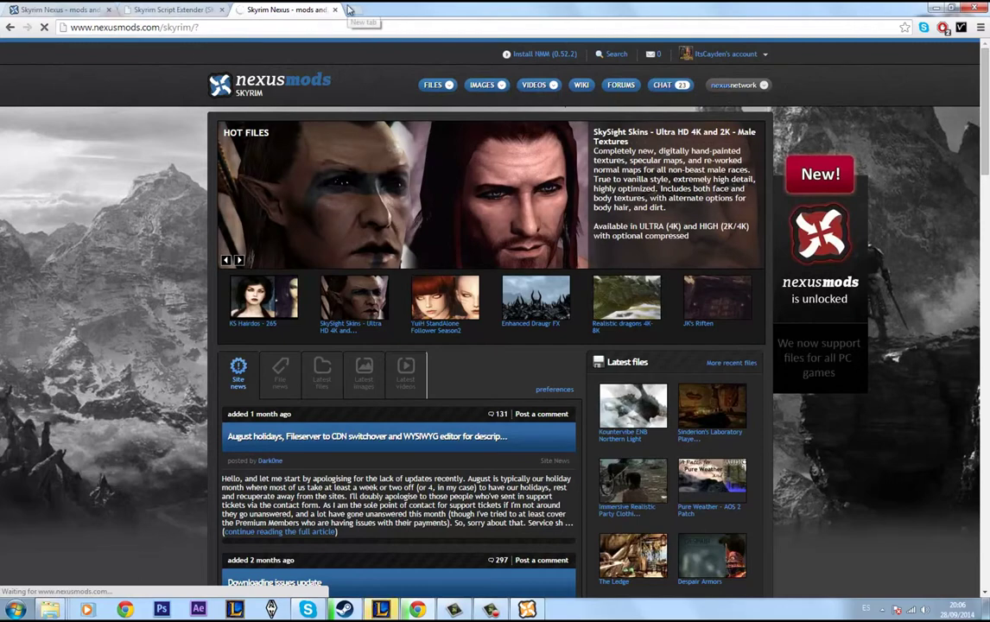
Step: Pause the CSGO.exe download in Chrome's download list and return to the Skyrim Nexus page
key("ctrl+j")
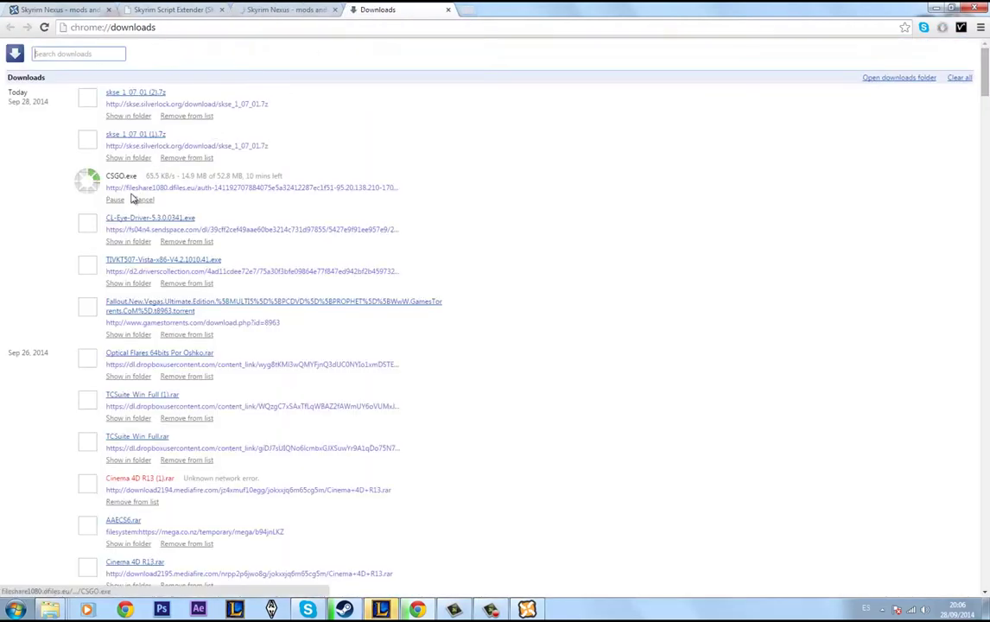
left_click(115, 200)
left_click(268, 10)
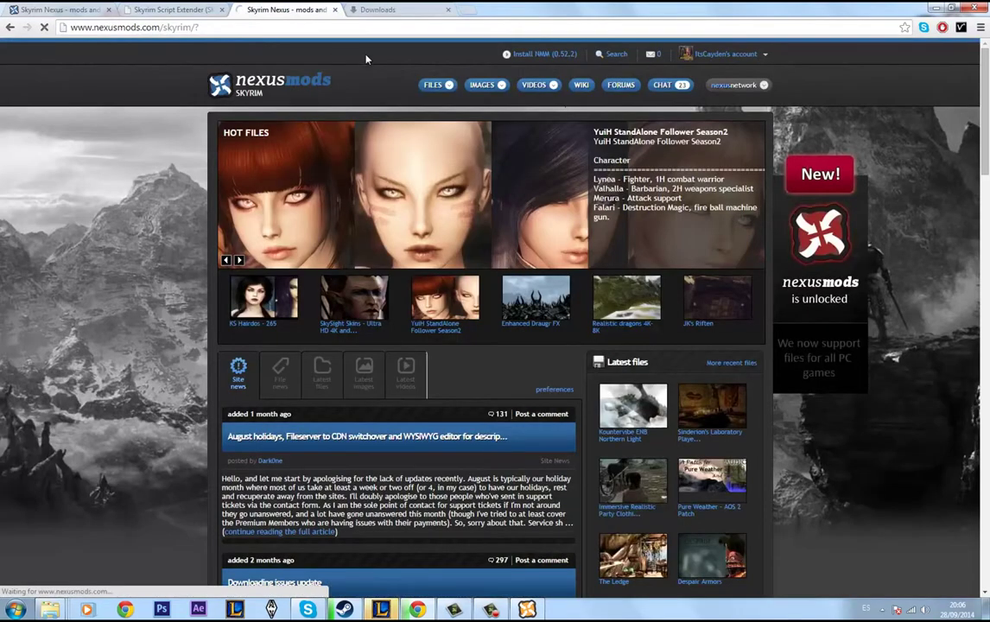
Step: Start the Nexus Mod Manager download for Vista, Win 7 and Win 8 from its Skyrim Nexus page, and cancel it
left_click(541, 54)
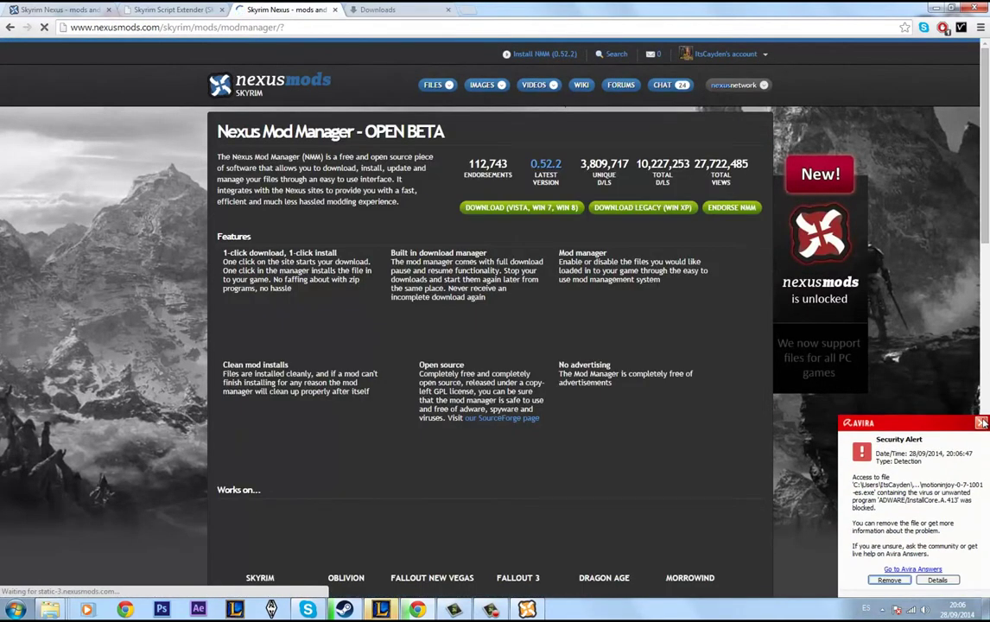
left_click(982, 423)
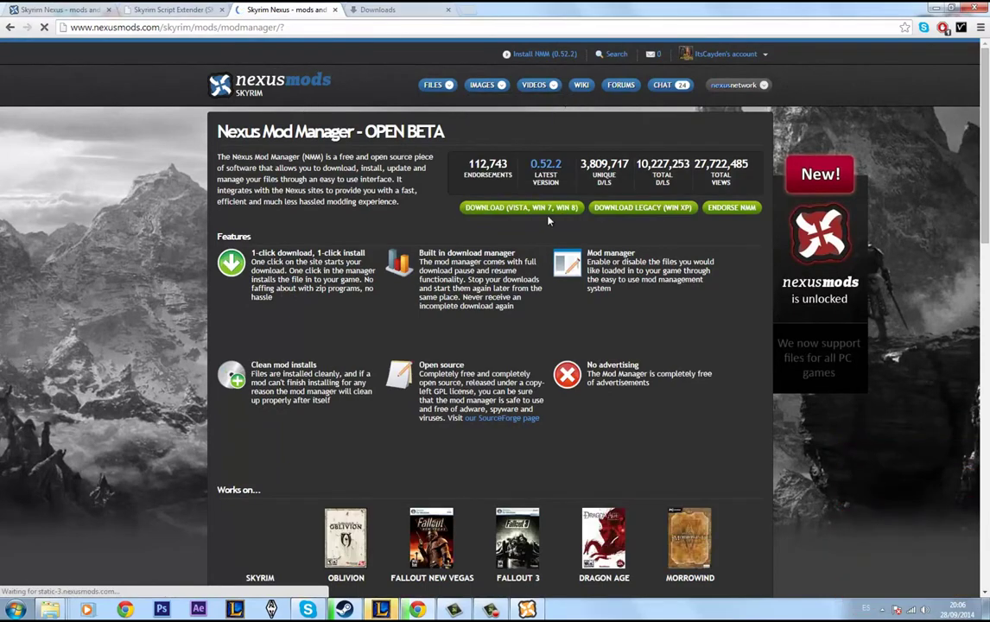
left_click(510, 212)
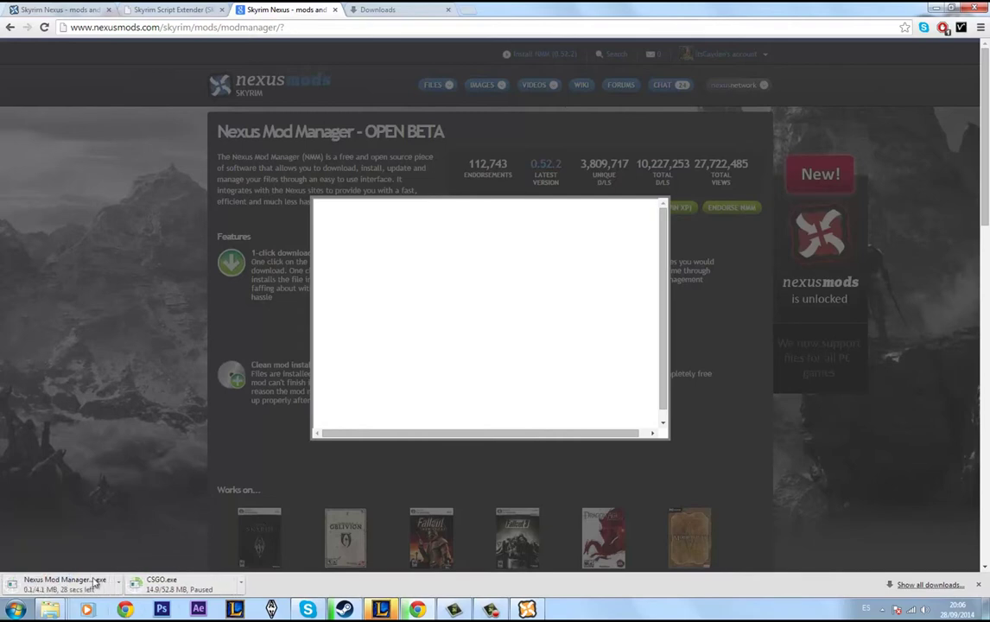
left_click(118, 586)
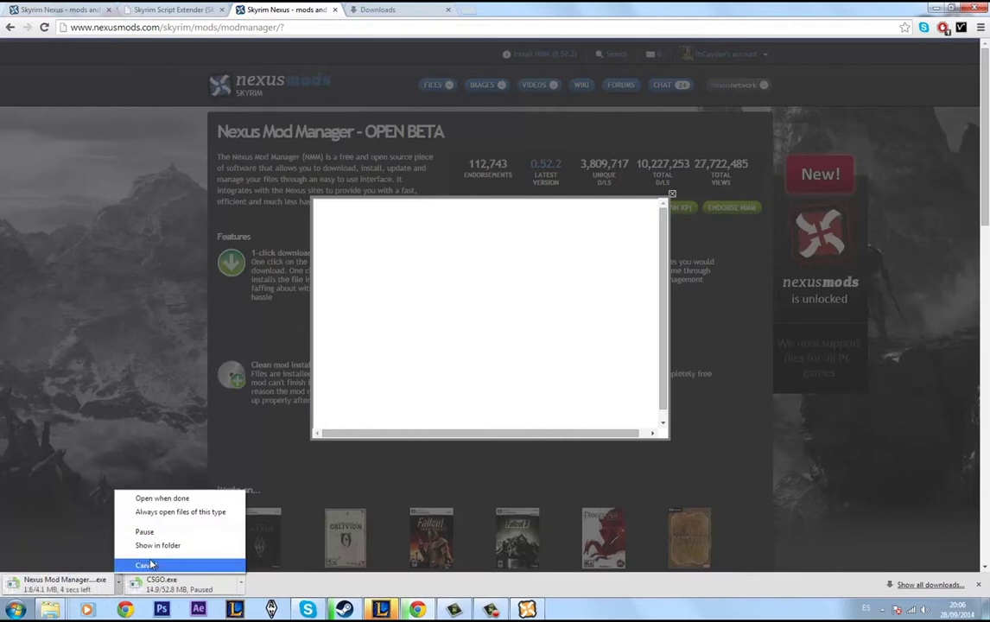
left_click(149, 566)
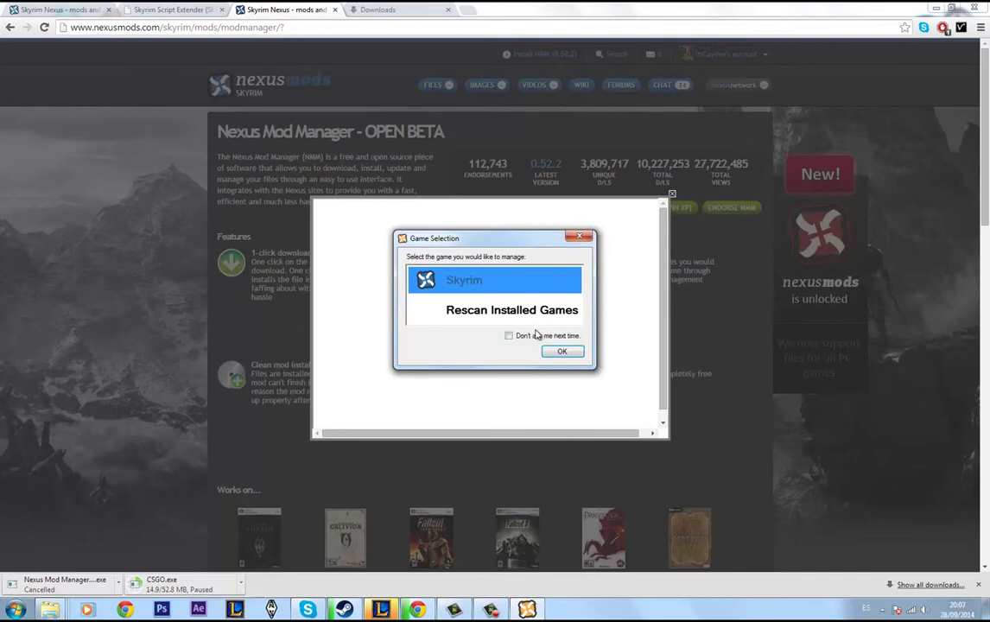
Step: Rescan the installed games, confirm Skyrim's location as C:\Games\Skyrim\The Elder Scrolls V Skyrim, stop the search and continue with Quick Startup
left_click(519, 320)
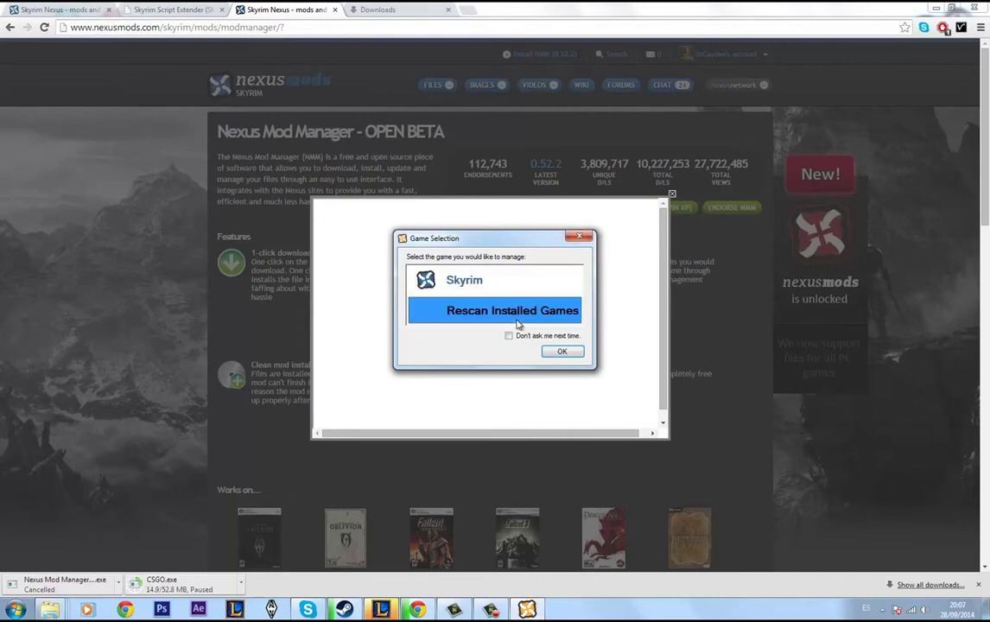
left_click(562, 353)
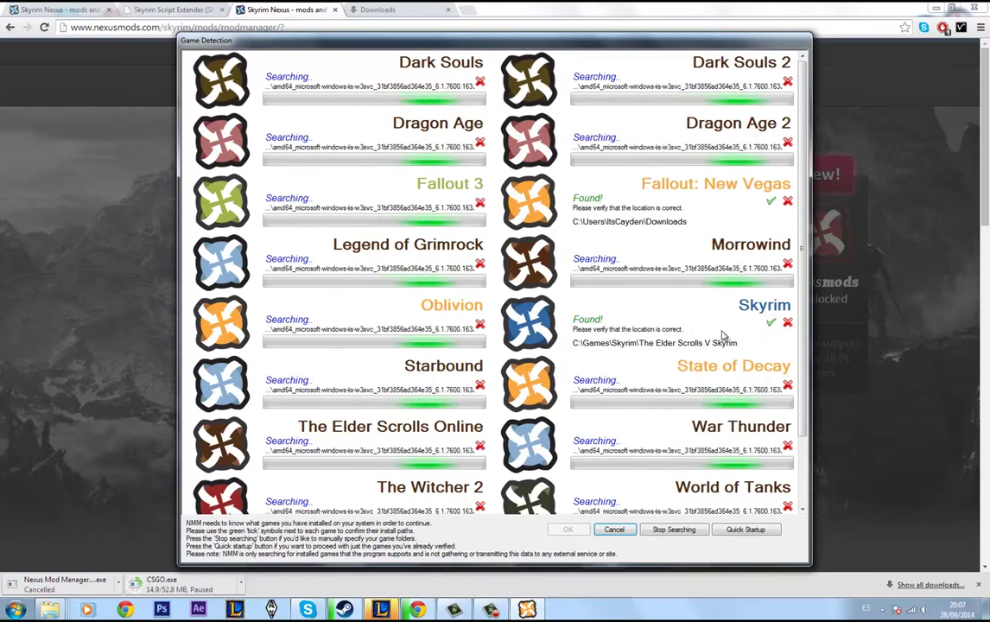
left_click(770, 324)
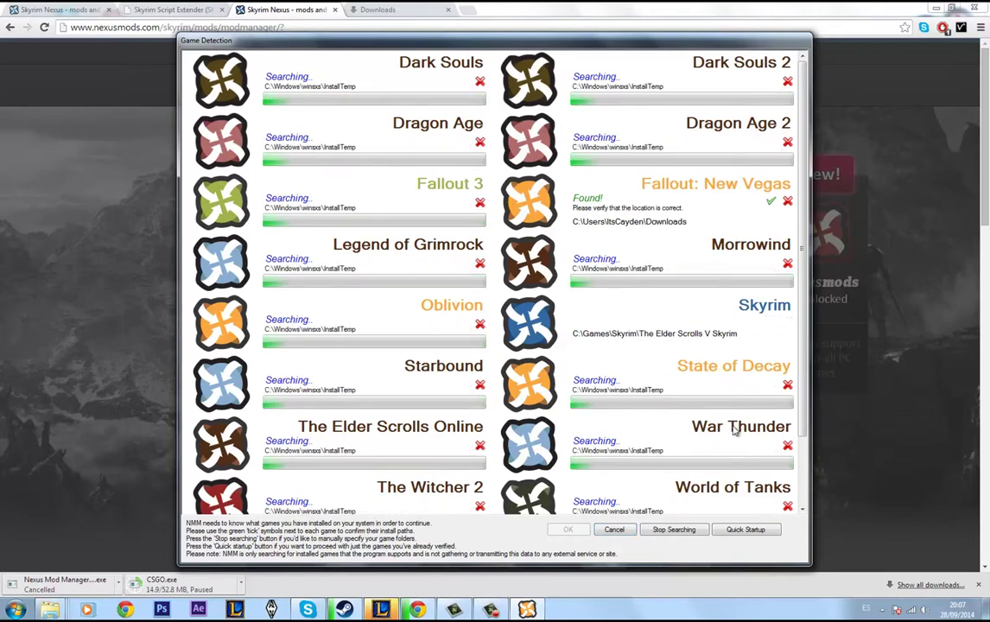
left_click(683, 535)
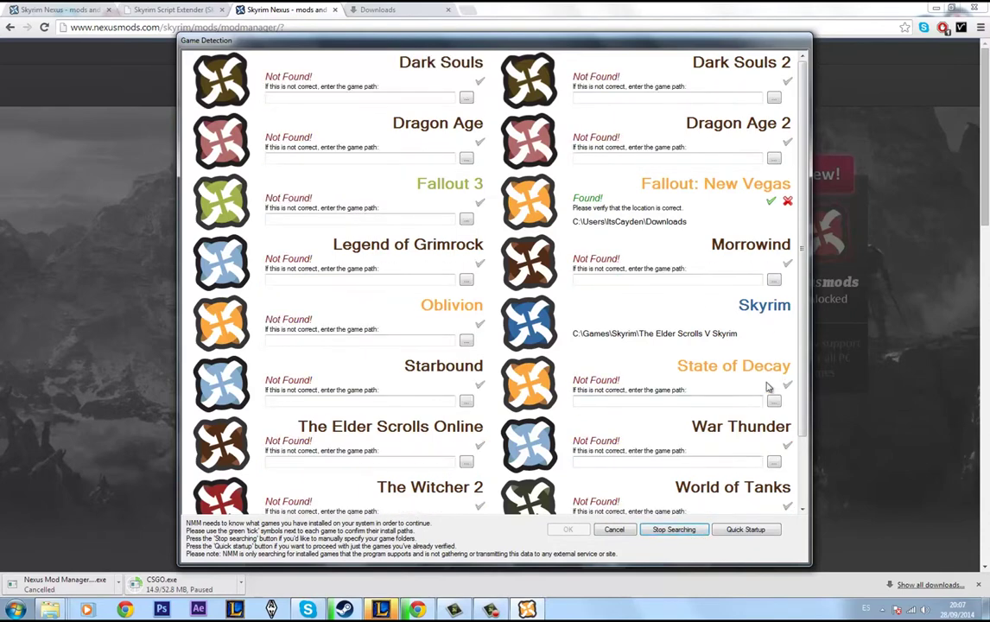
left_click(747, 530)
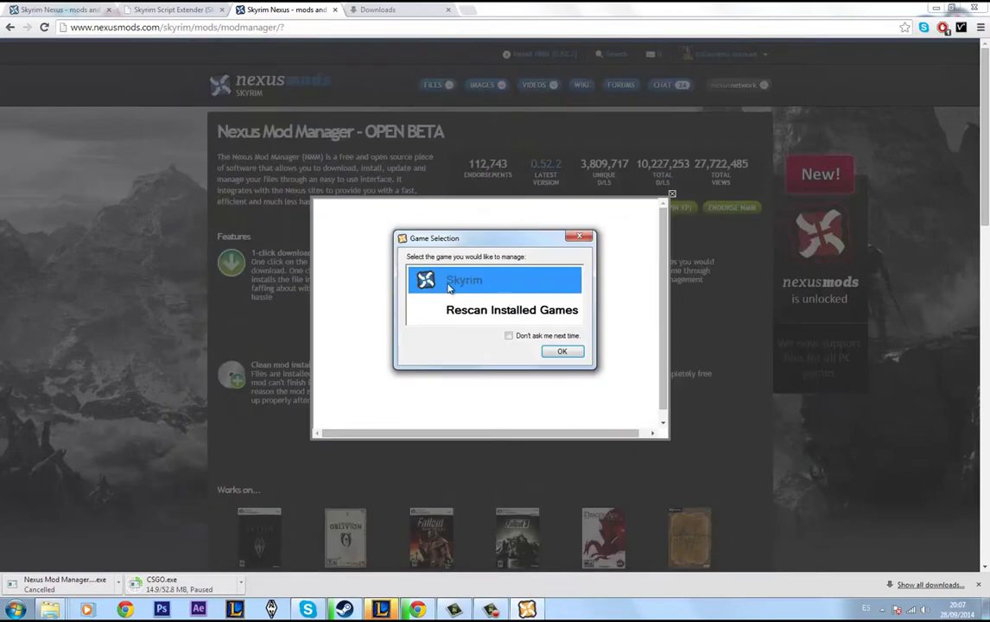
Step: Choose Skyrim as the game to manage in Nexus Mod Manager
left_click(452, 312)
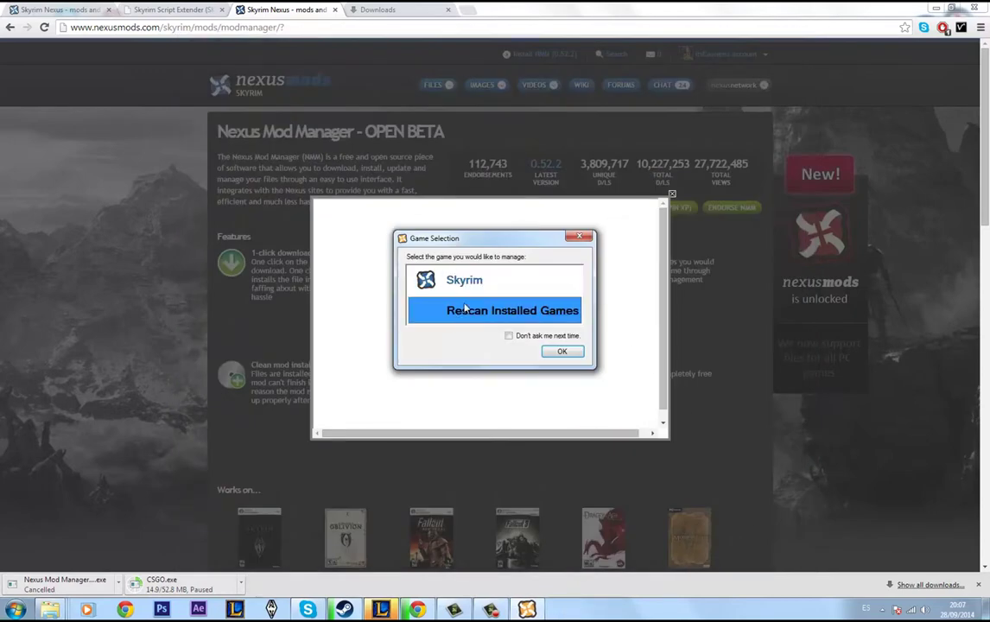
left_click(477, 276)
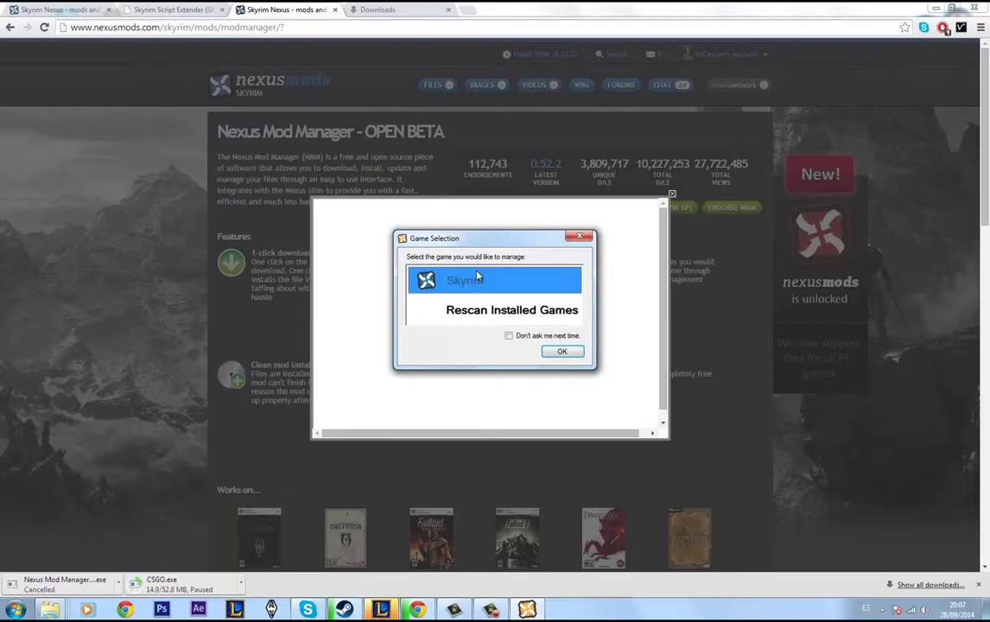
left_click(566, 352)
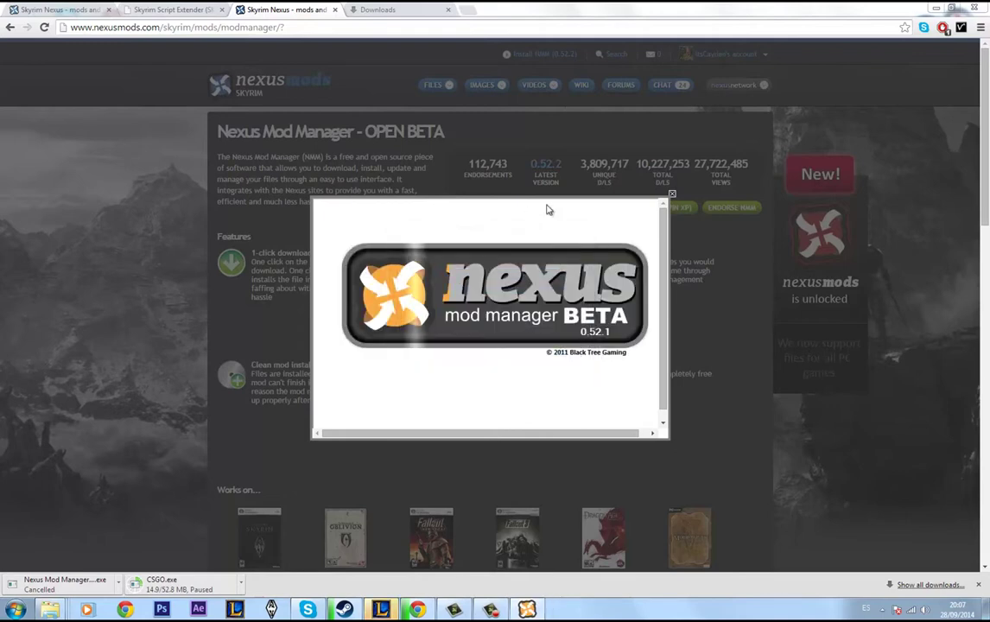
Step: Close the Nexus Mod Manager page and the Downloads page in Chrome, and minimize the browser
left_click(334, 9)
left_click(334, 9)
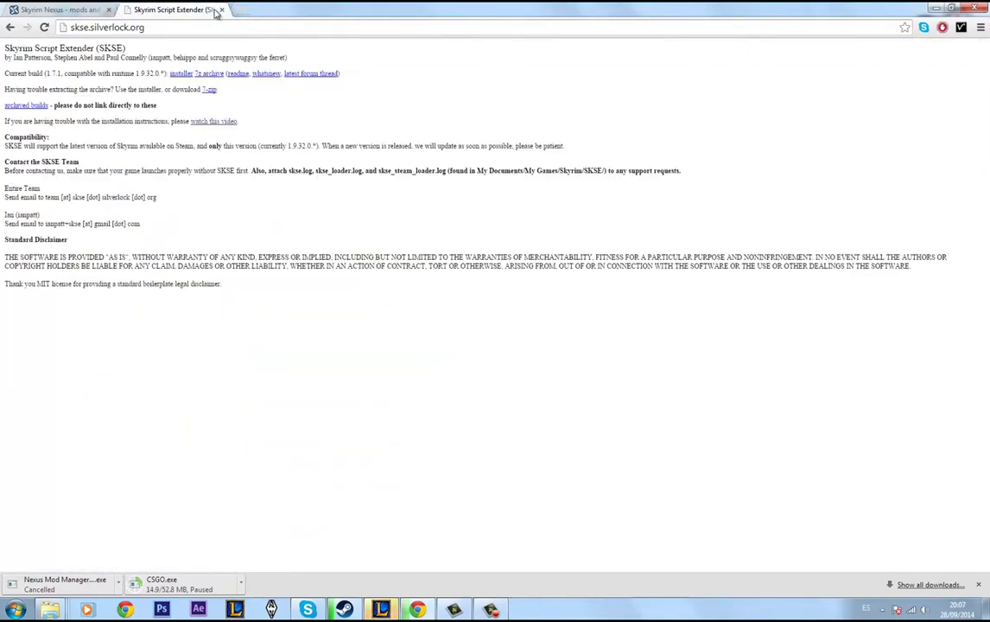
left_click(927, 8)
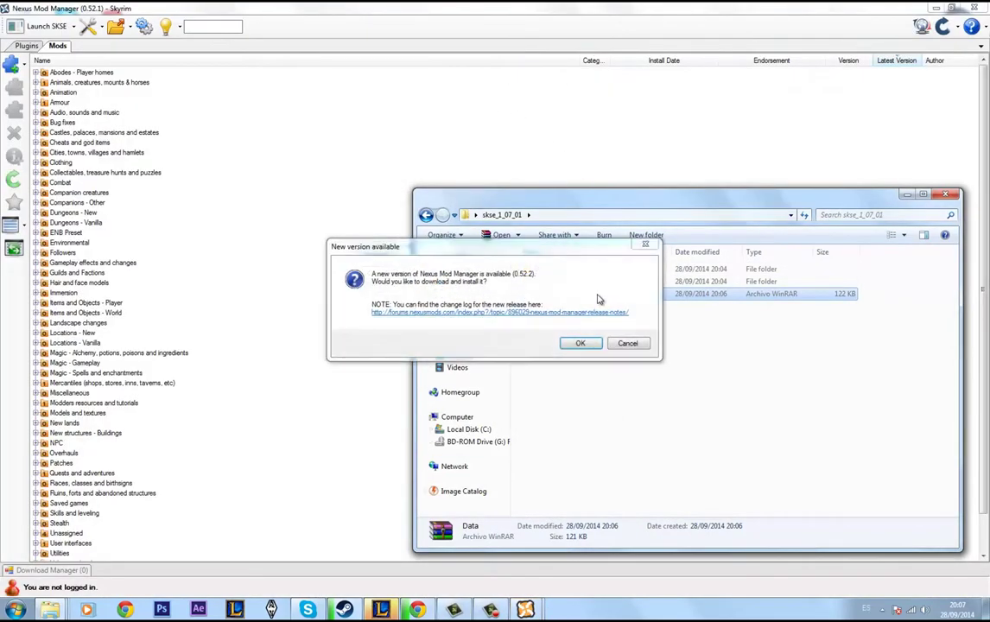
Step: Decline the Nexus Mod Manager 0.52.2 update, and bring the mod manager's main window in front of the skse_1_07_01 folder
left_click_drag(670, 194, 718, 271)
left_click(629, 343)
left_click_drag(656, 240, 595, 135)
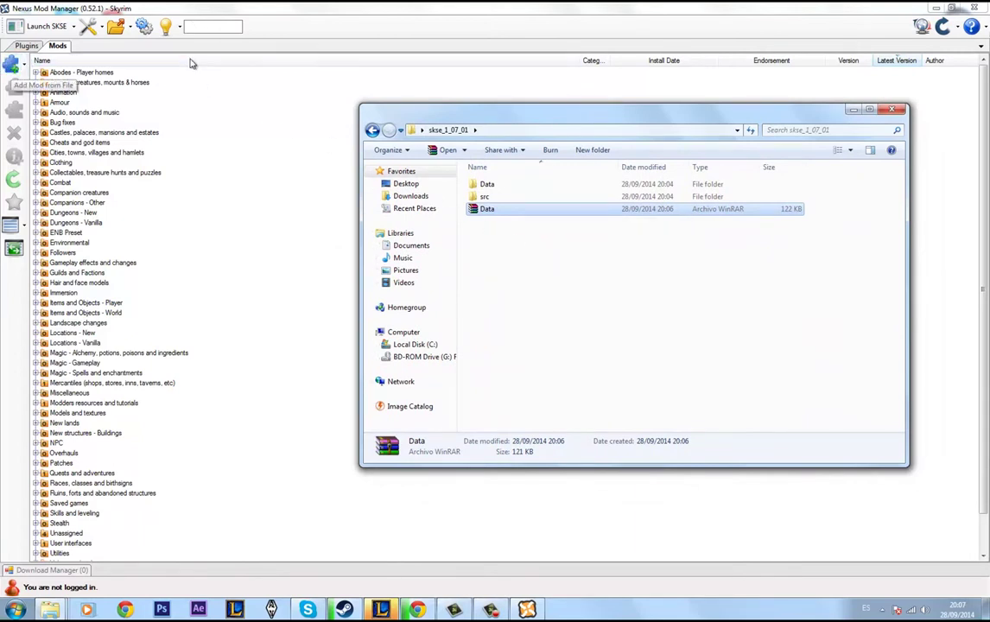
left_click(164, 73)
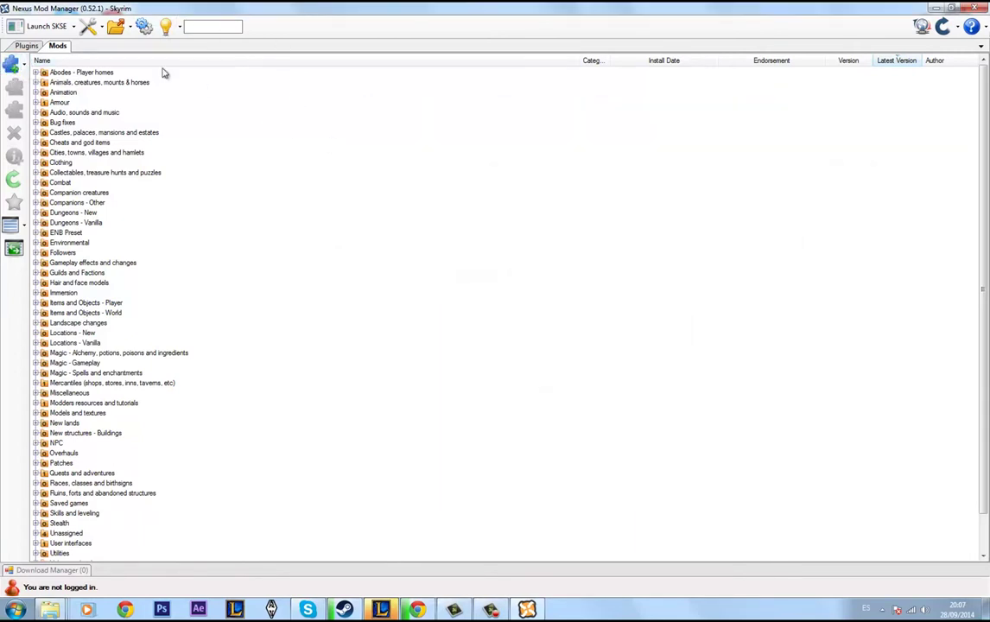
Step: Add the Data archive from the desktop's skse_1_07_01 folder to the mod list and check its status in the download manager
left_click(27, 47)
left_click(55, 46)
left_click(12, 68)
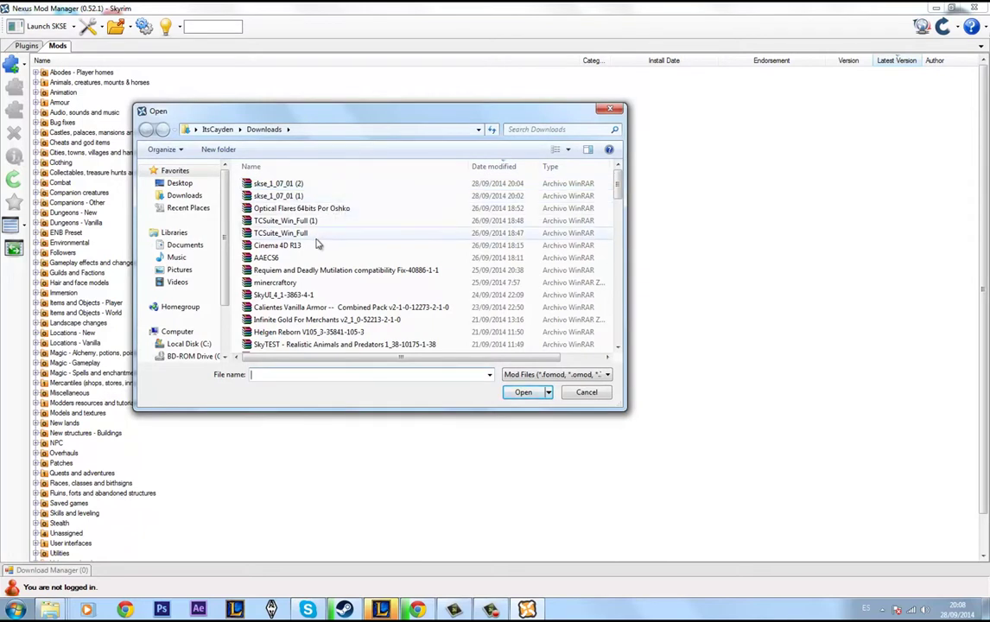
left_click(181, 183)
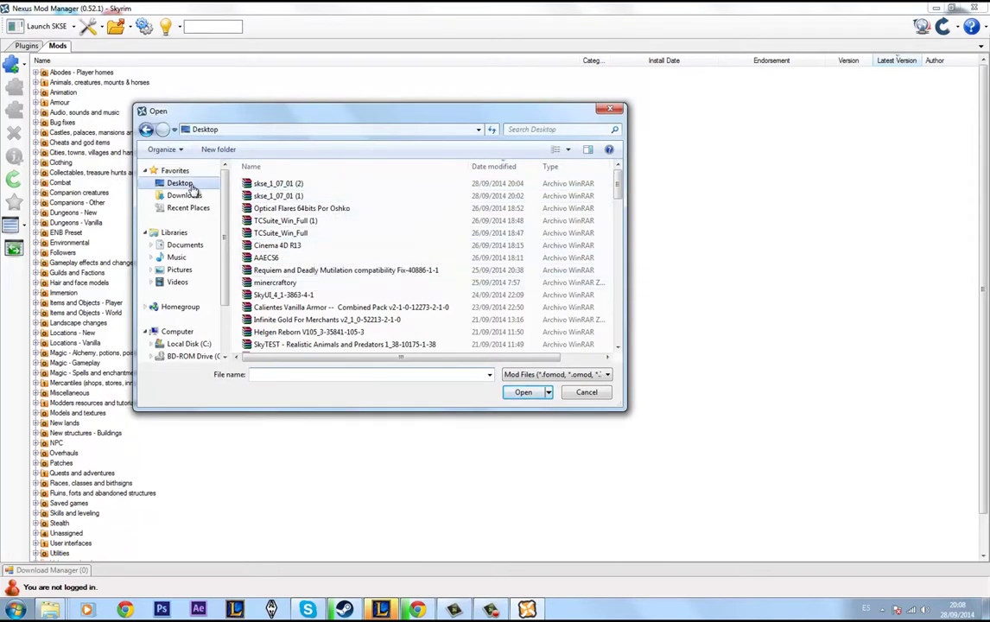
scroll(484, 302, "down", 3)
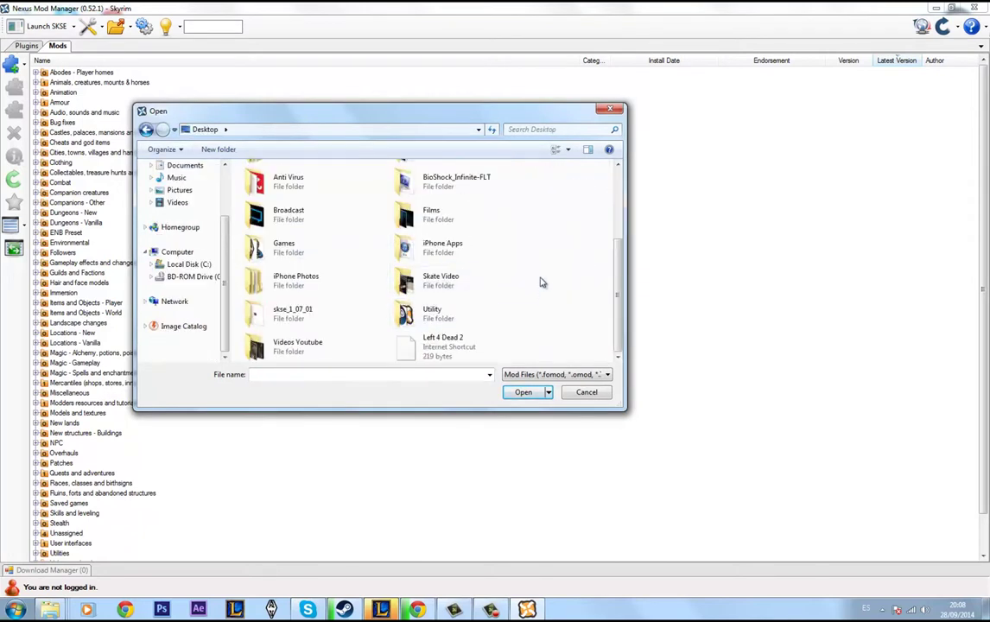
scroll(527, 280, "up", 2)
scroll(523, 285, "down", 2)
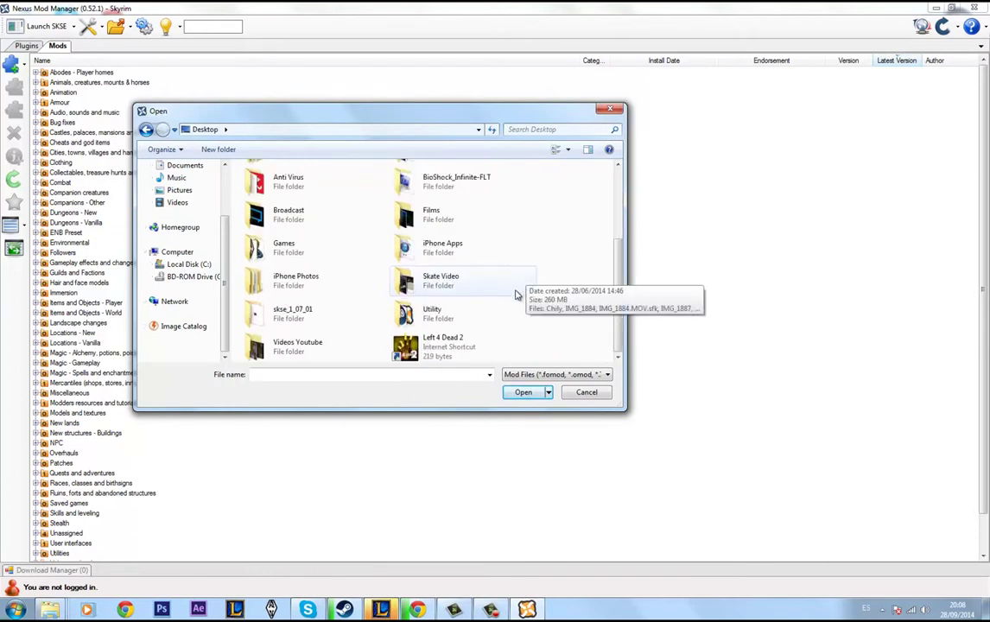
double_click(298, 315)
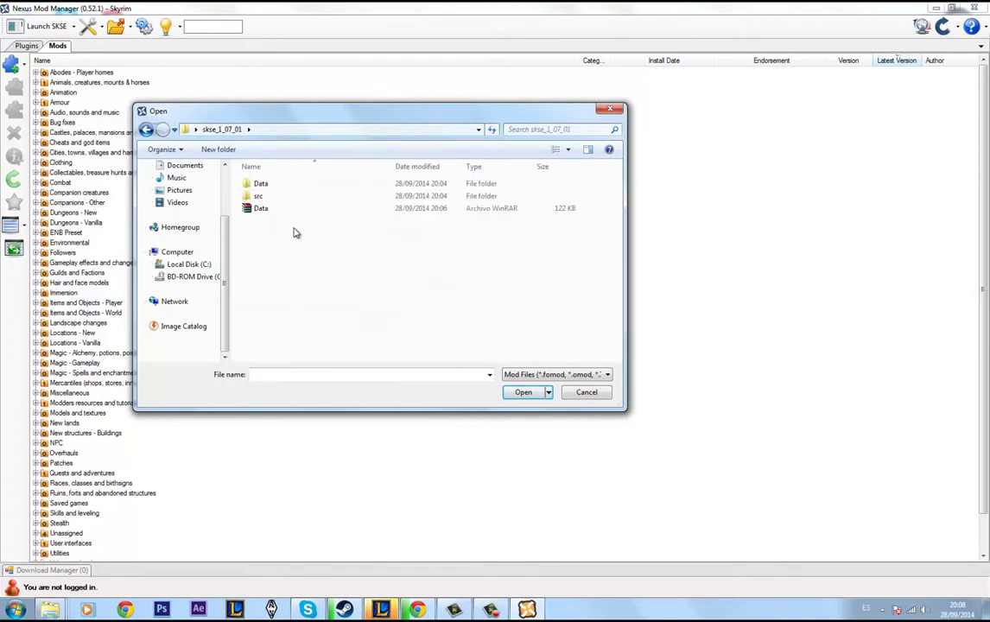
left_click(261, 209)
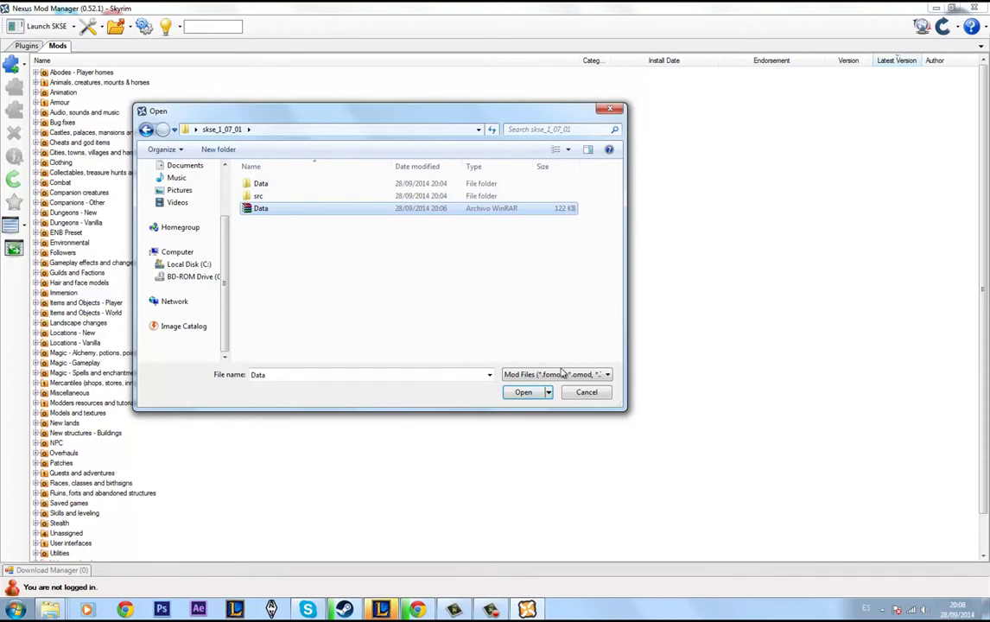
left_click(524, 395)
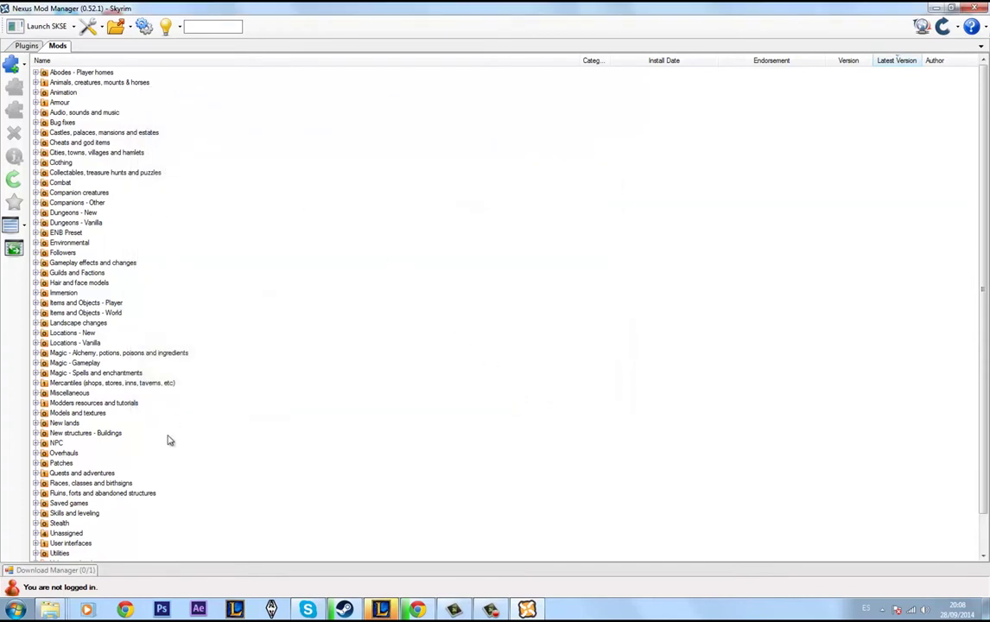
mouse_move(89, 570)
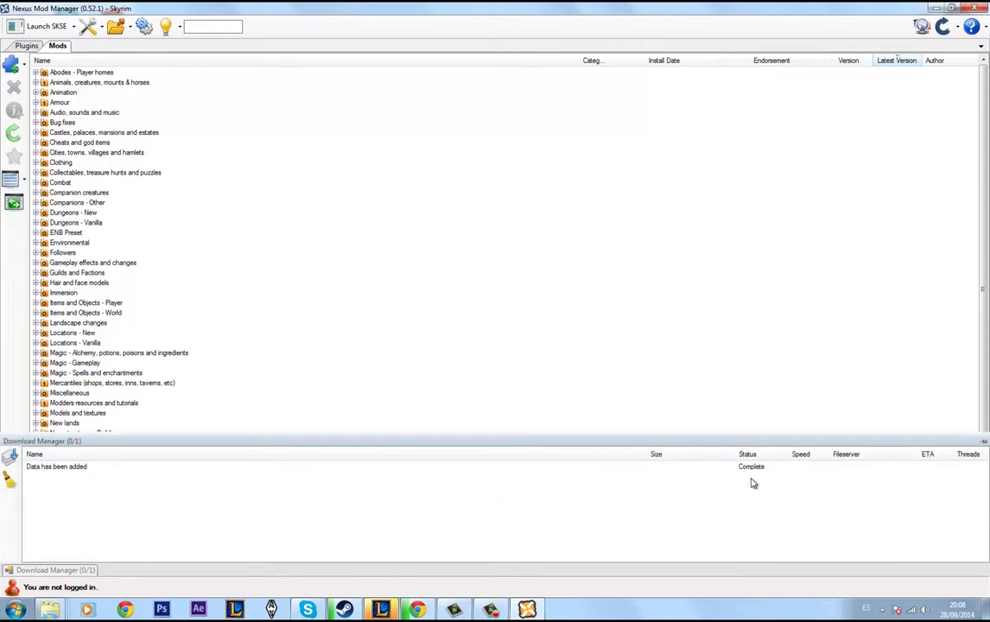
left_click(350, 254)
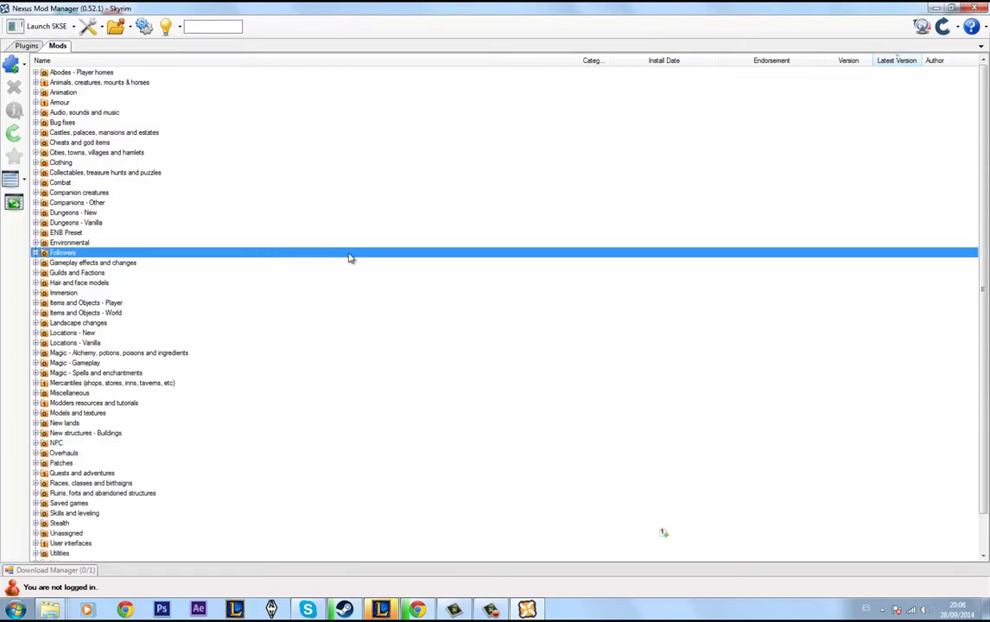
Step: Expand the Unassigned category and activate the Data mod
left_click(663, 534)
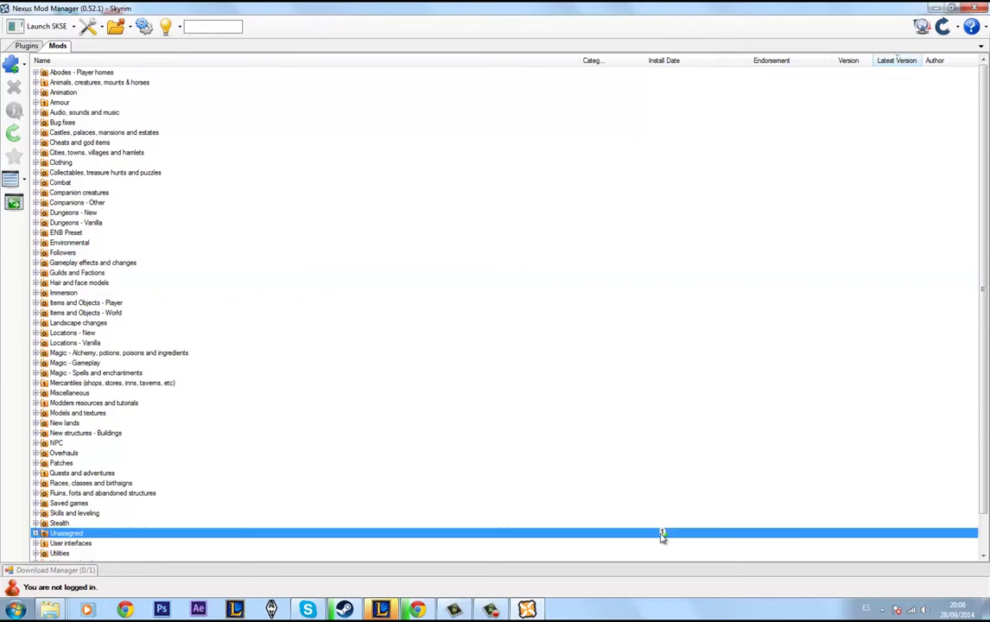
left_click(37, 533)
scroll(146, 532, "down", 3)
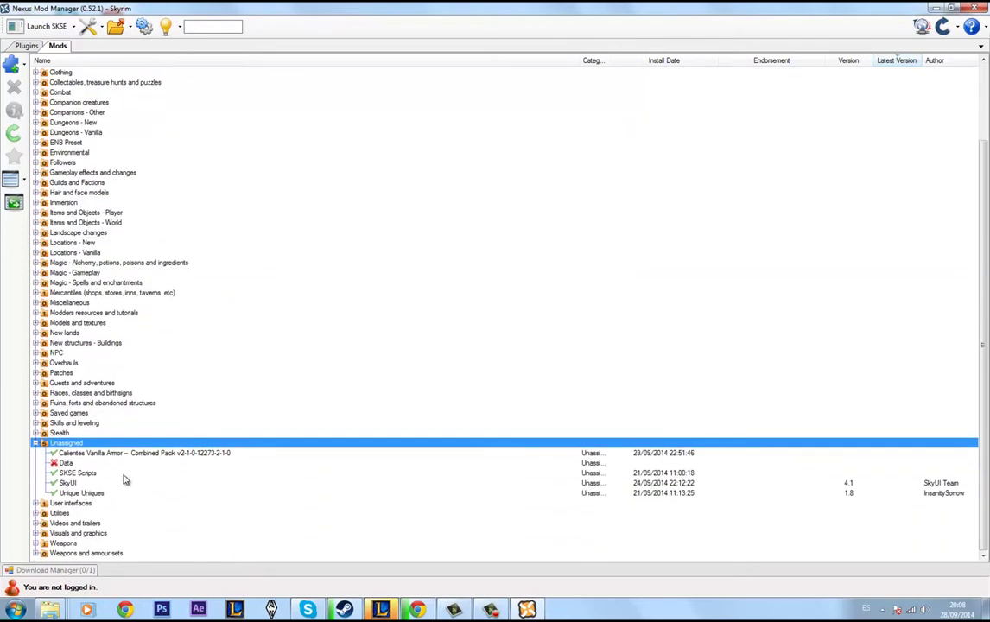
left_click(69, 464)
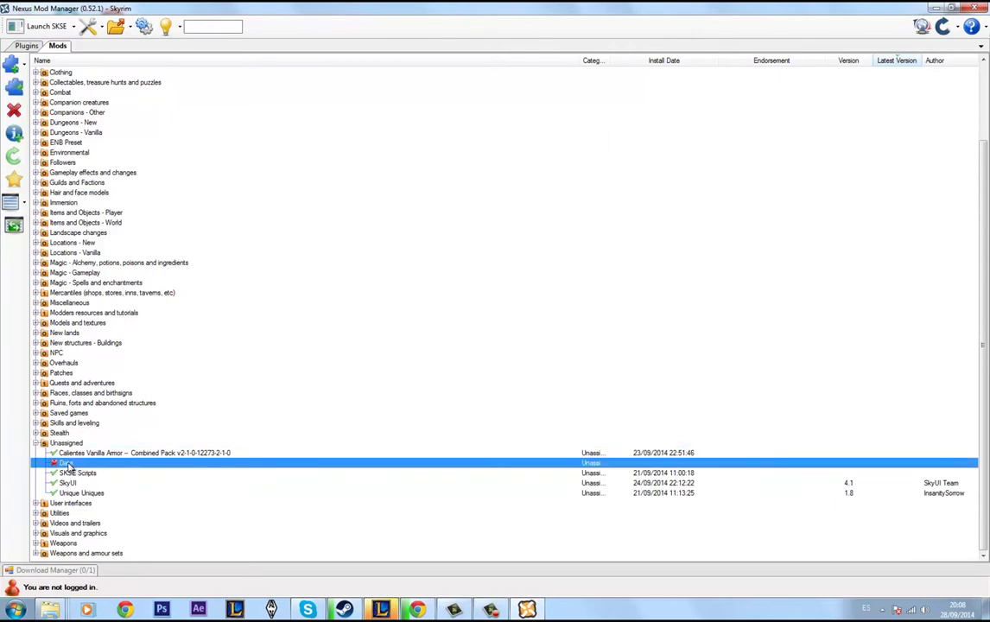
right_click(69, 464)
left_click(61, 469)
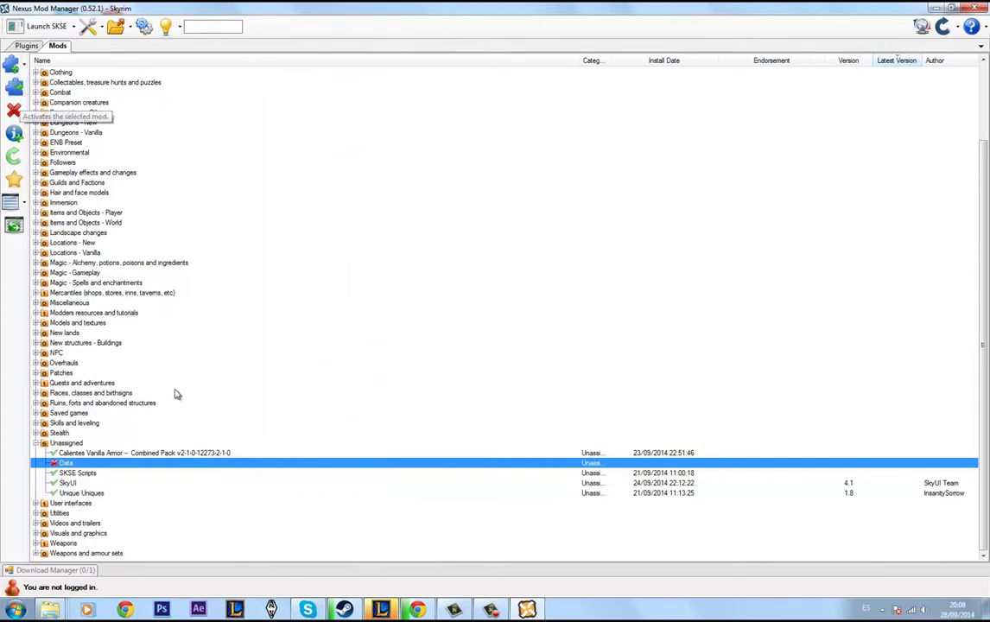
left_click(13, 86)
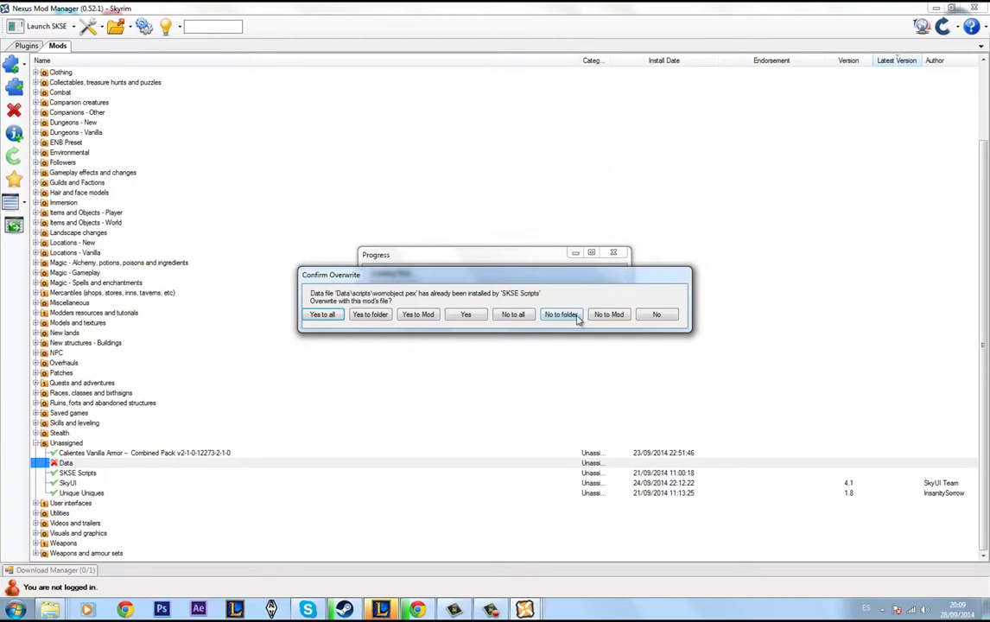
Step: Decline overwriting the files already installed by SKSE Scripts, first for individual files and finally for the whole folder
left_click(654, 316)
left_click(654, 316)
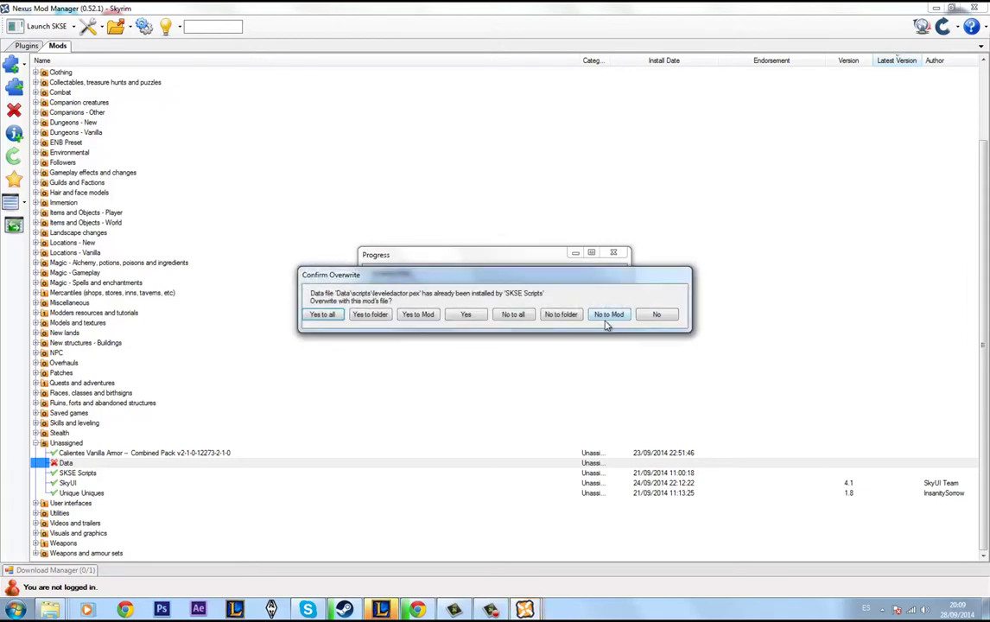
left_click(558, 317)
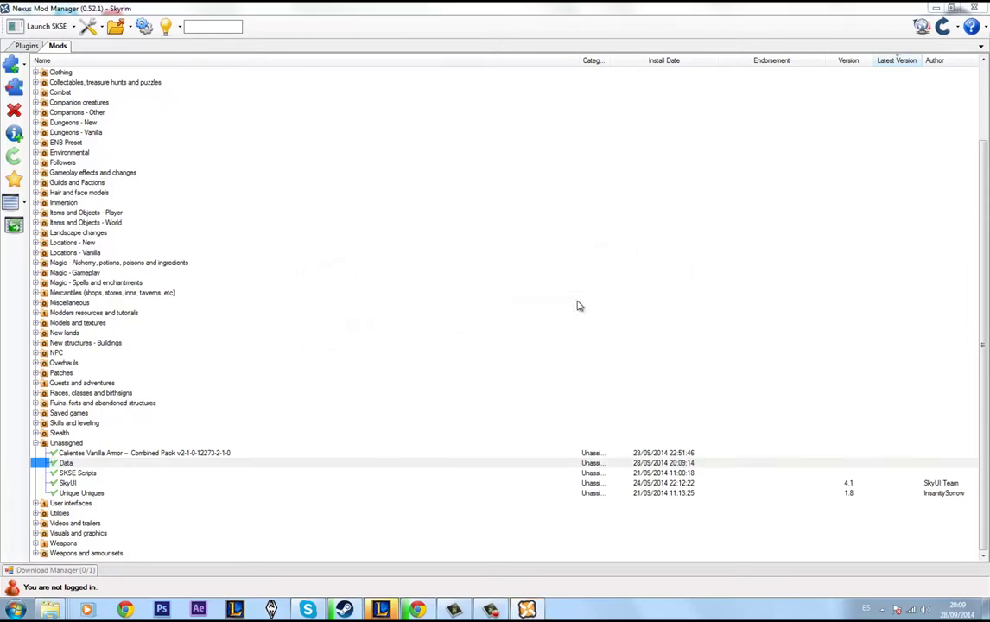
left_click(554, 351)
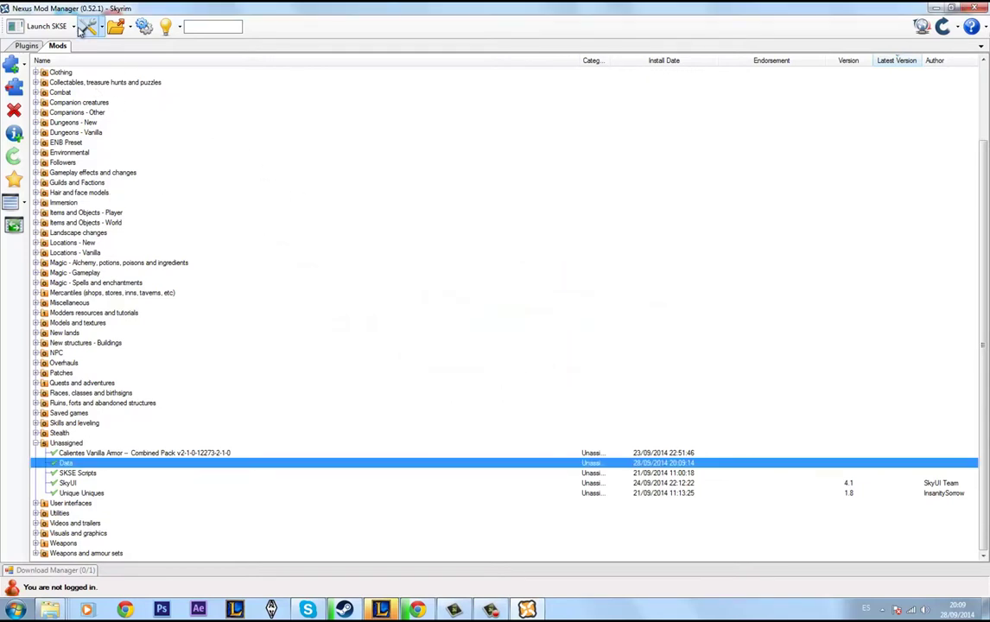
Step: Close the skse_1_07_01 folder window and go back up to The Elder Scrolls V Skyrim folder in the remaining window
left_click(76, 30)
left_click(76, 30)
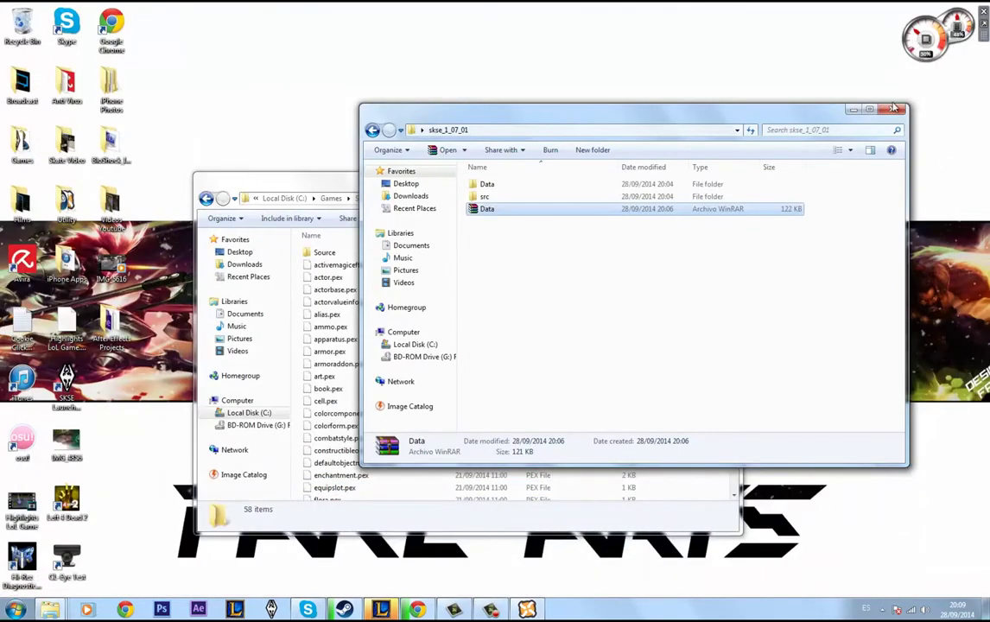
left_click(895, 113)
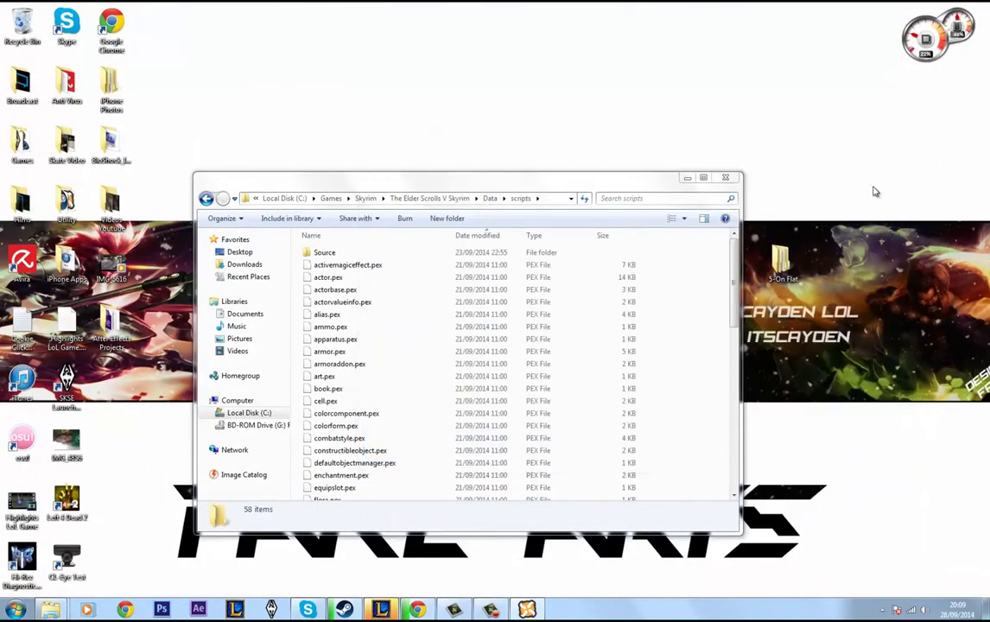
left_click(423, 198)
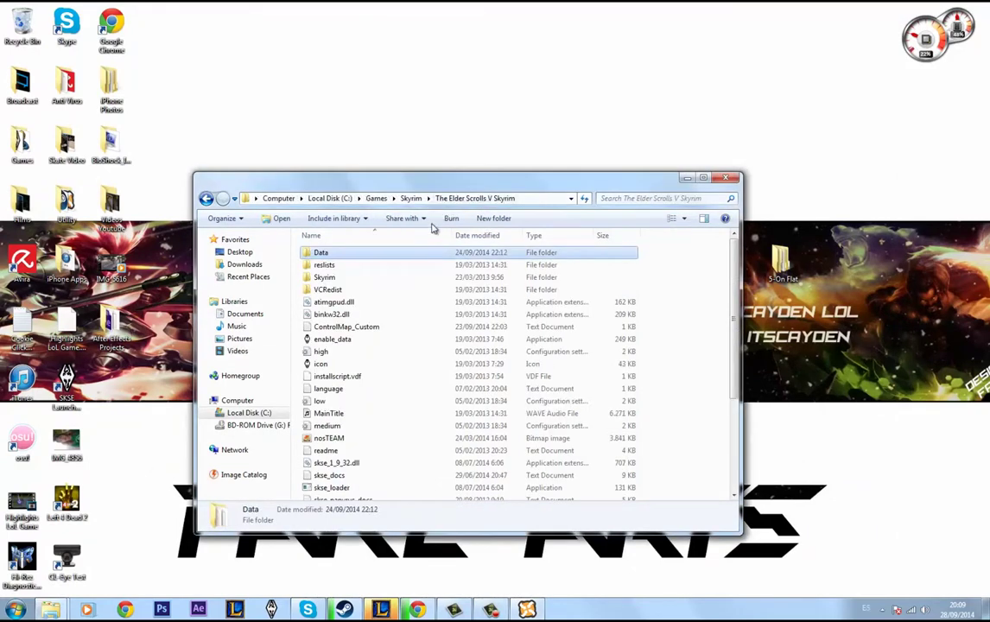
Step: Create a desktop shortcut to the skse_loader application and start it from that shortcut, allowing the unverified file to run
scroll(394, 344, "down", 4)
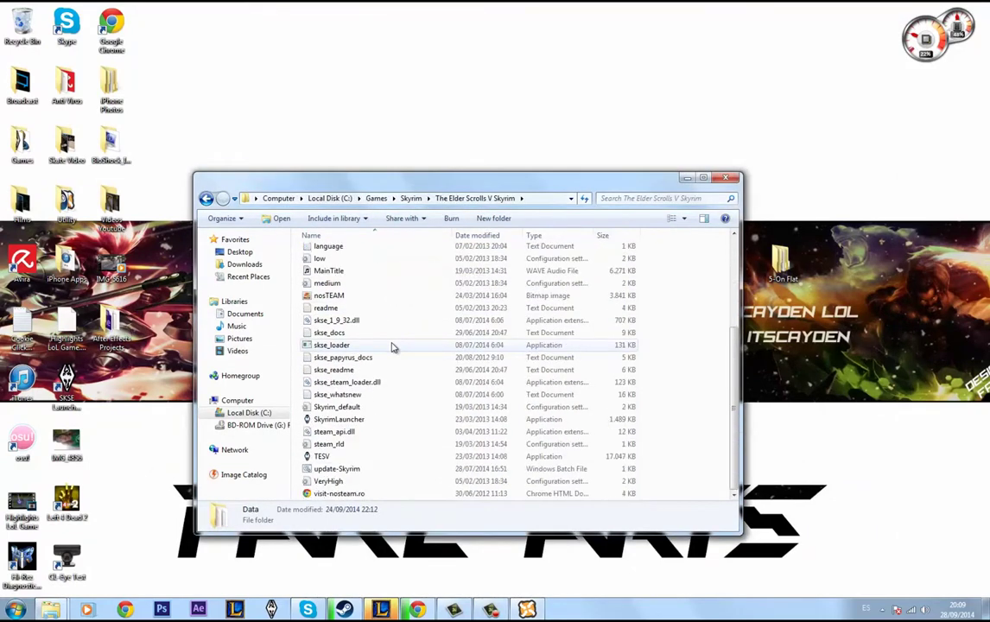
scroll(406, 428, "up", 1)
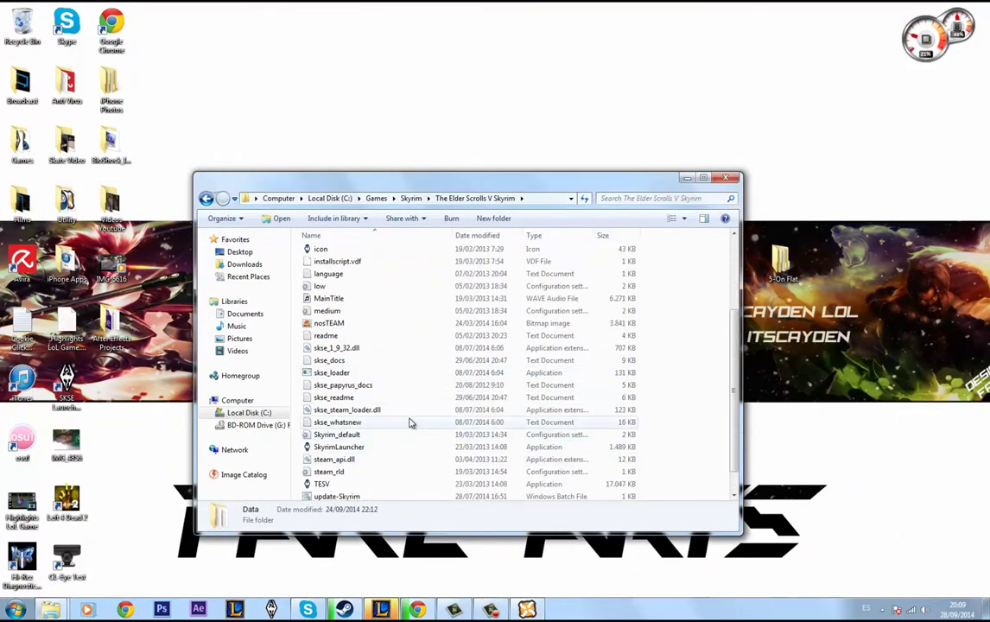
scroll(409, 361, "up", 2)
scroll(415, 302, "down", 1)
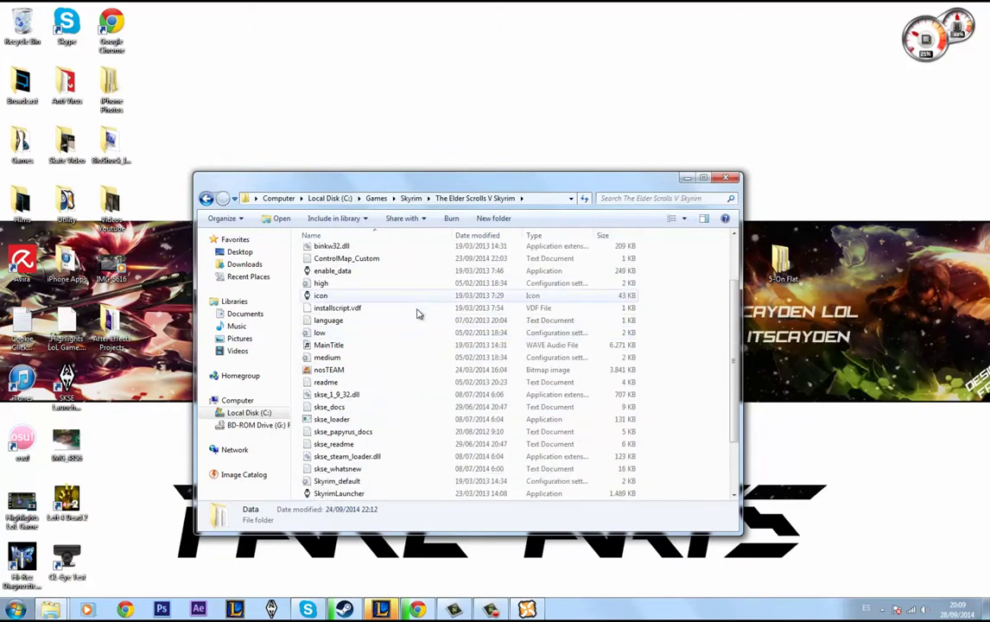
right_click(363, 416)
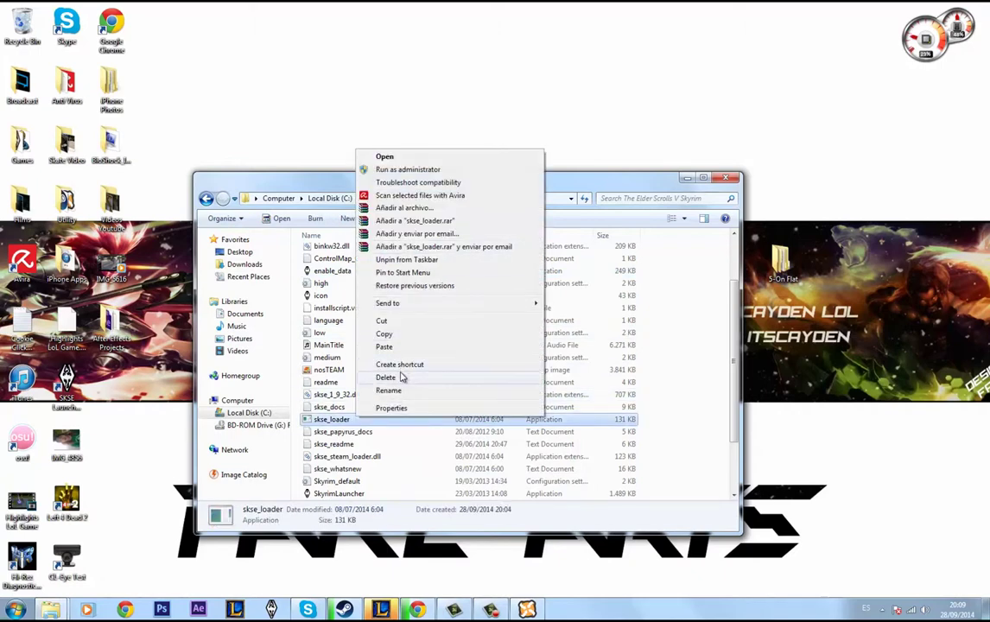
mouse_move(399, 304)
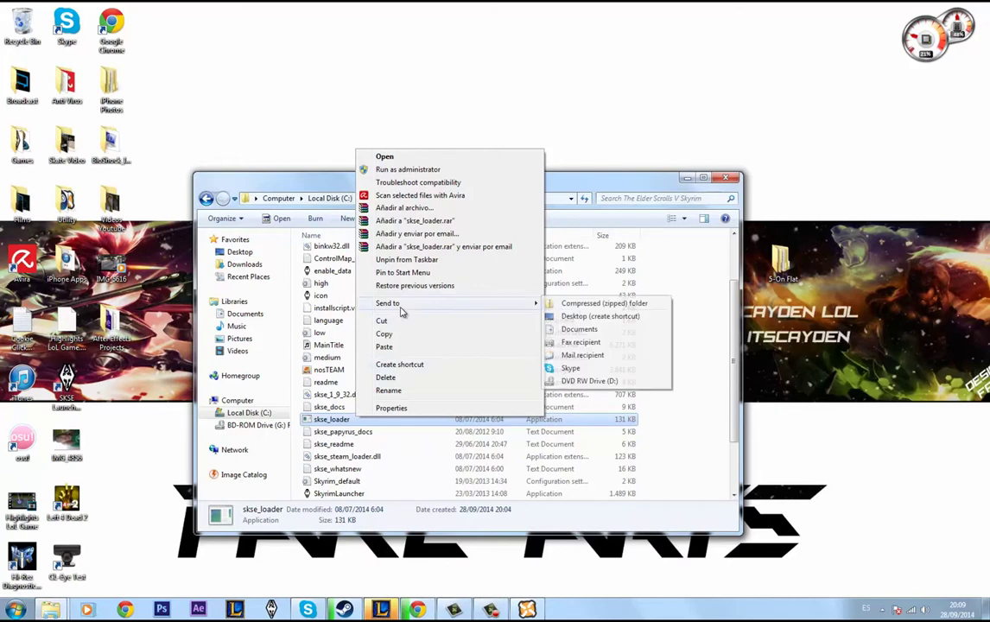
left_click(588, 317)
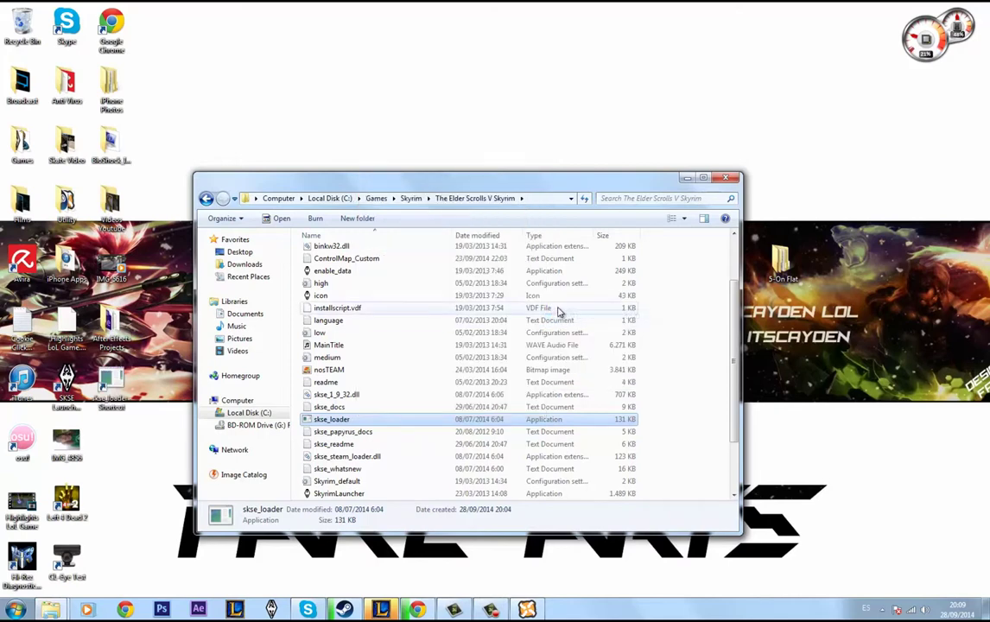
double_click(127, 377)
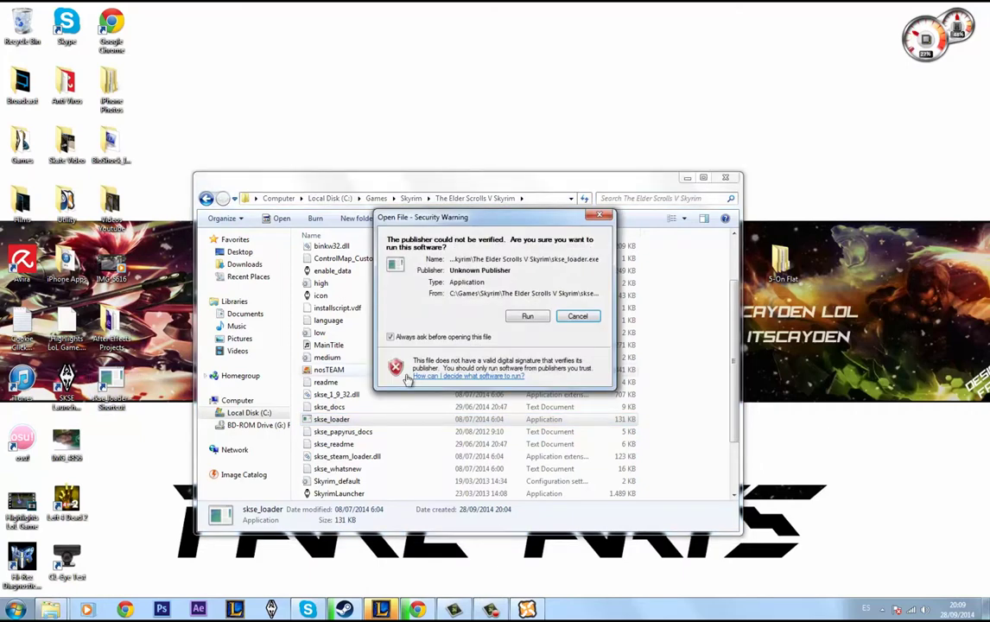
left_click(529, 317)
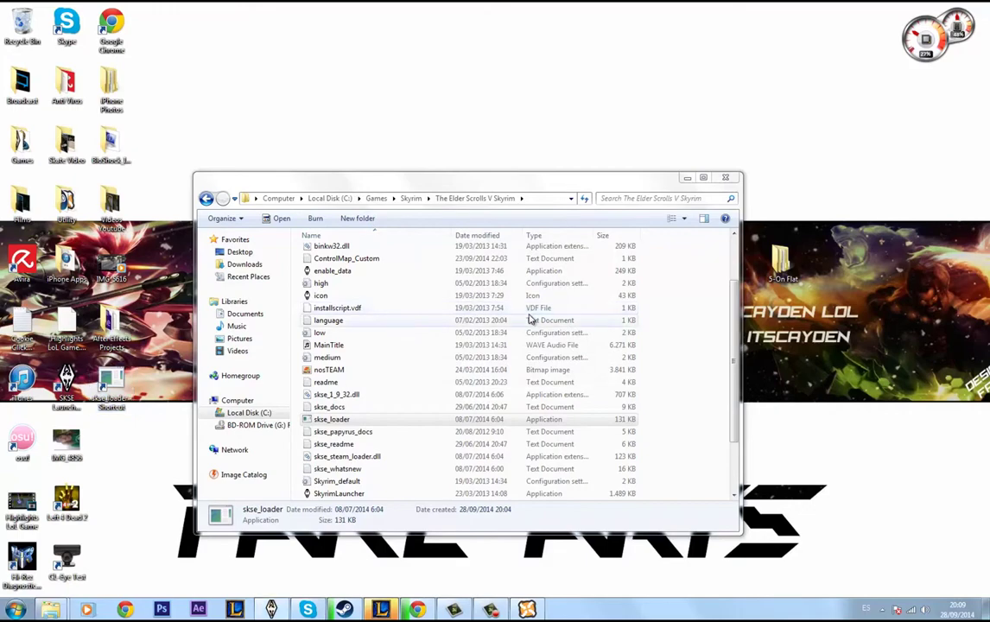